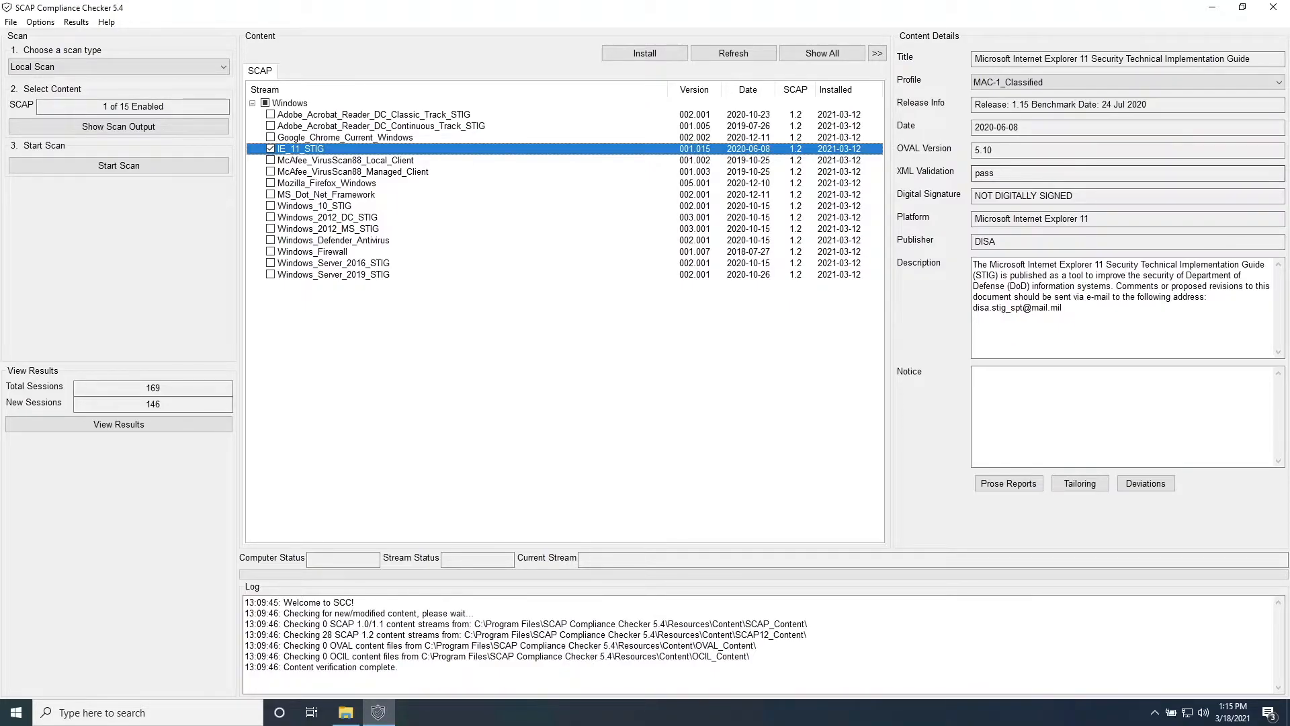
# Set the profile of the IE_11_STIG content to MAC-3_Public
pyautogui.click(1199, 82)
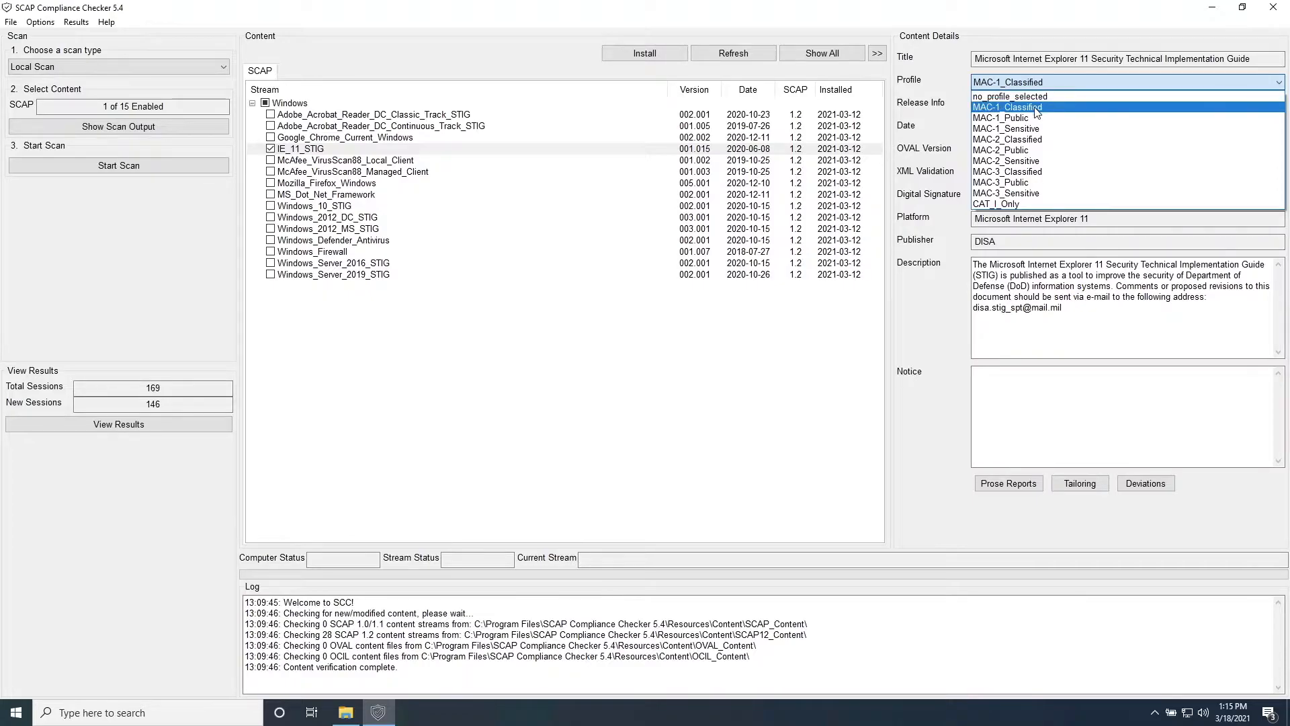
pyautogui.click(1002, 110)
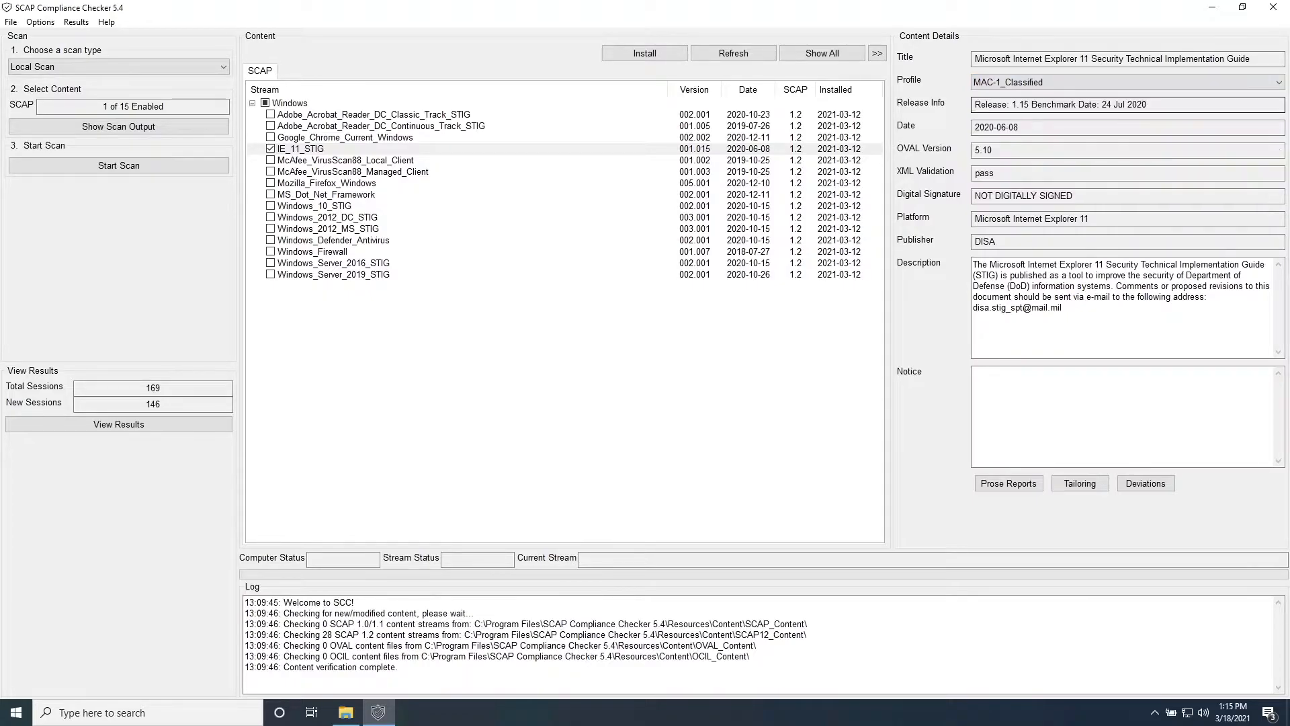
pyautogui.click(1015, 82)
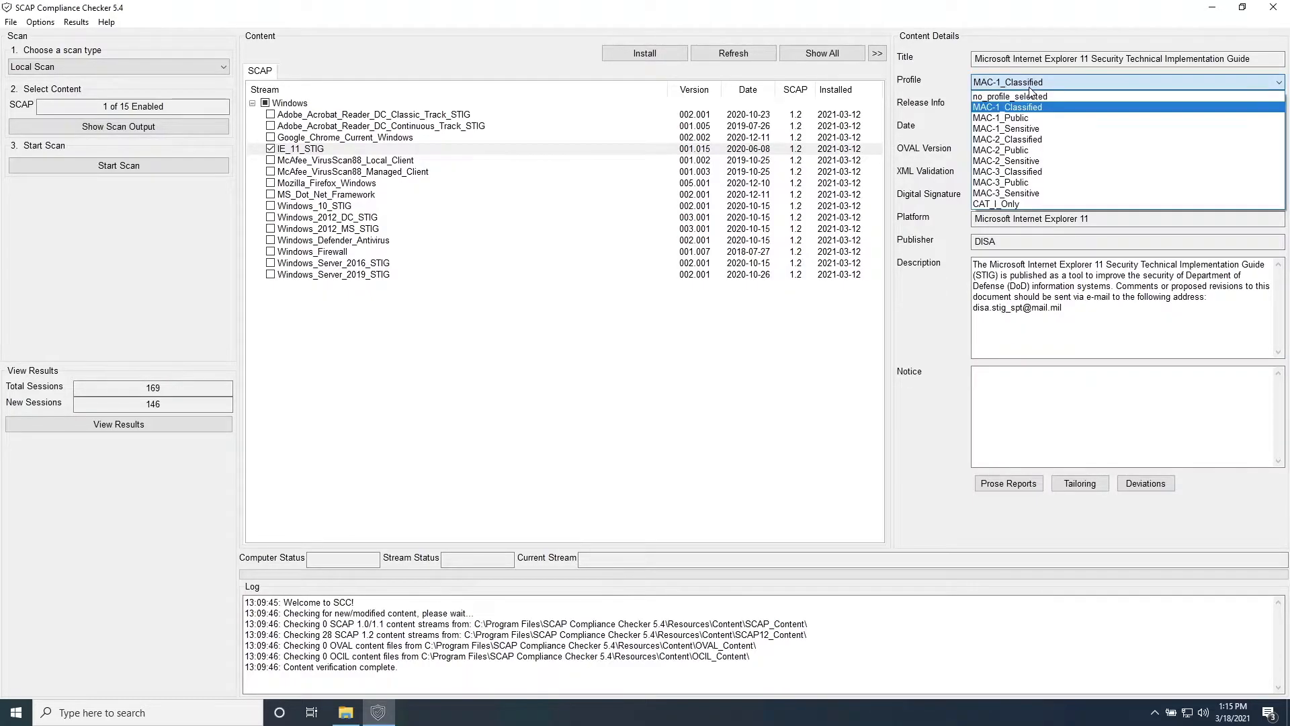
pyautogui.click(1030, 184)
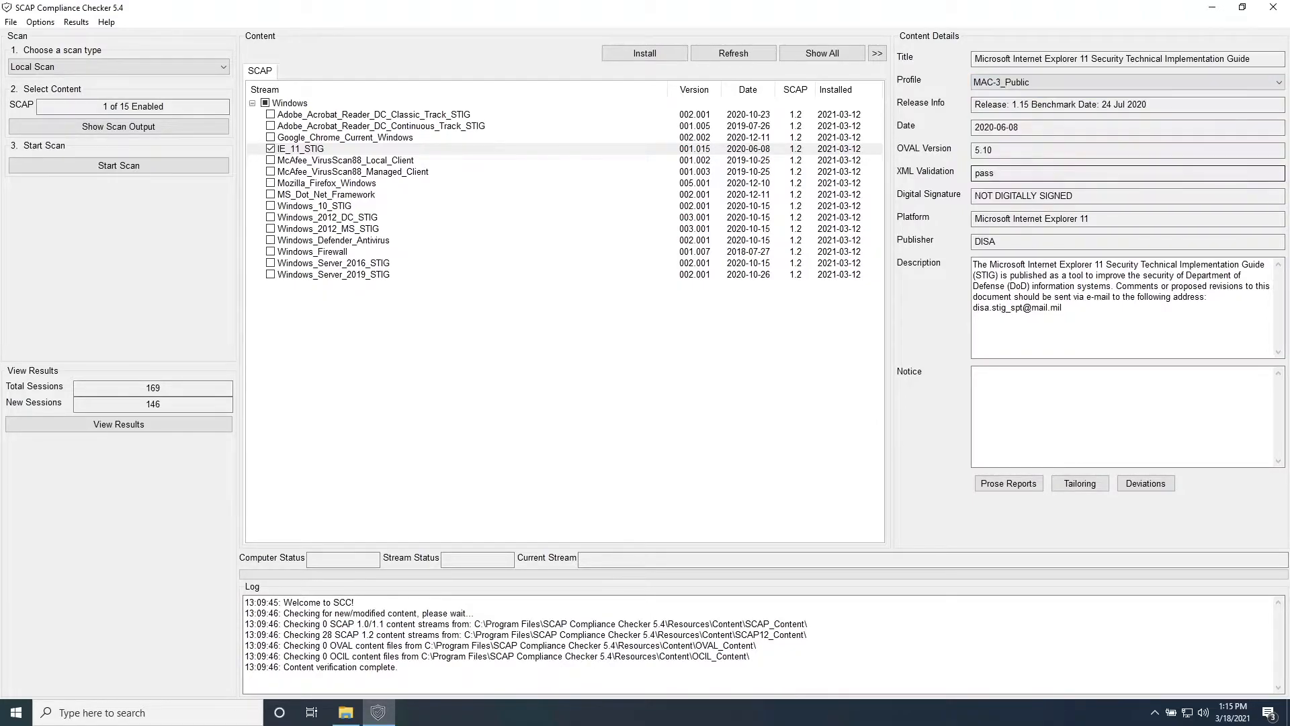
# Open the tailoring of IE_11_STIG and disable rule SV-59337r8_rule in group V-46473
pyautogui.click(1082, 486)
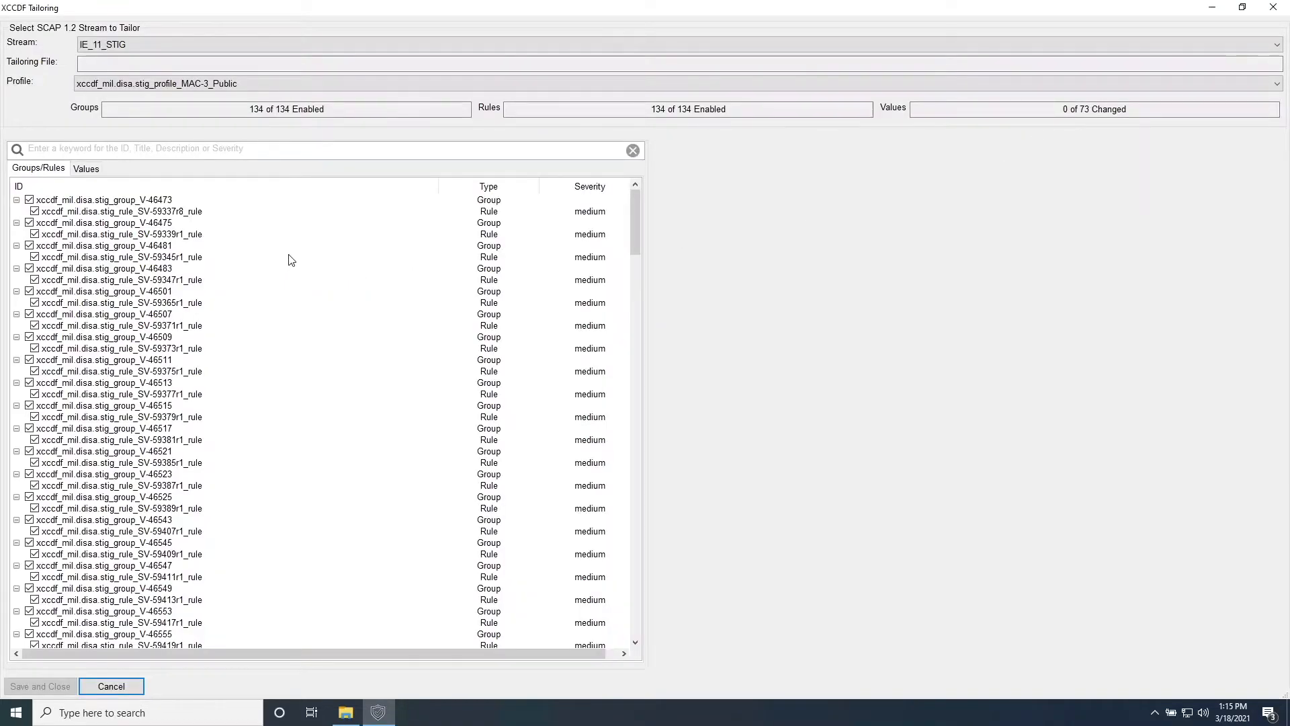
pyautogui.moveTo(725, 7)
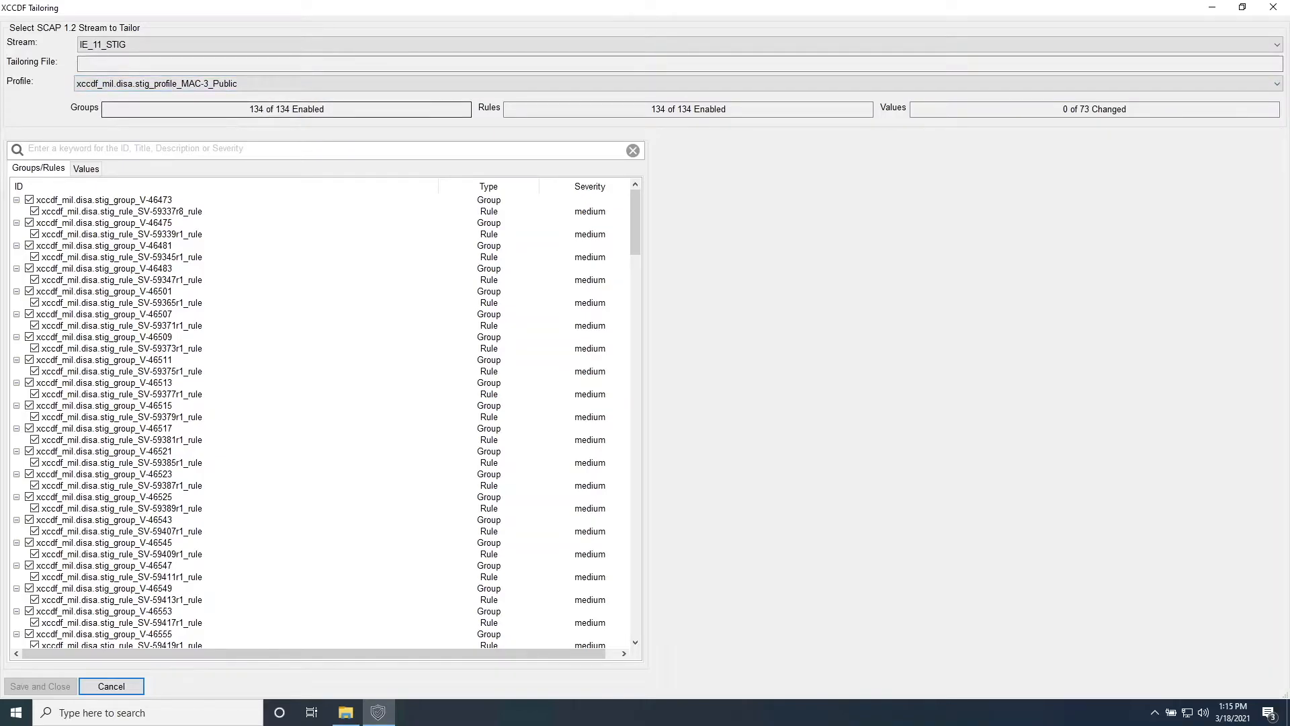
pyautogui.moveTo(249, 109); pyautogui.dragTo(292, 109)
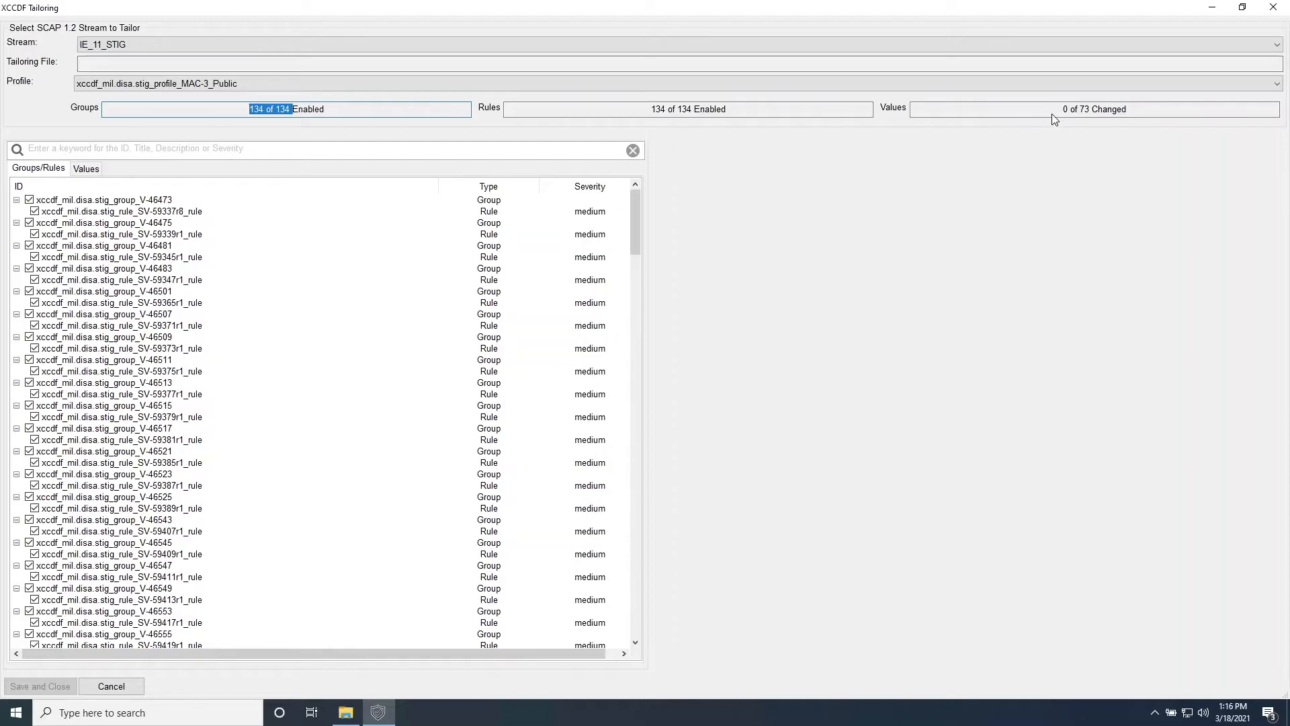
pyautogui.moveTo(1063, 110)
pyautogui.mouseDown()
pyautogui.moveTo(1098, 109)
pyautogui.moveTo(1063, 110)
pyautogui.mouseUp()
pyautogui.click(1128, 110)
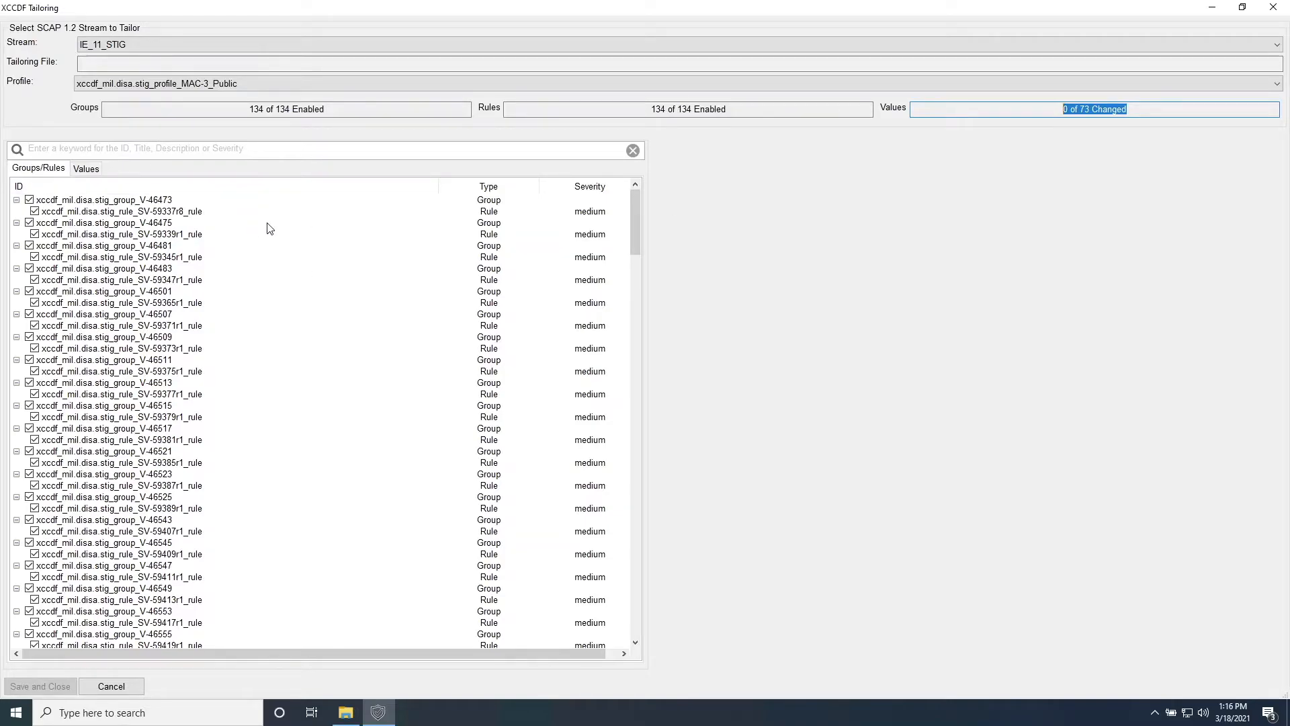
pyautogui.click(89, 200)
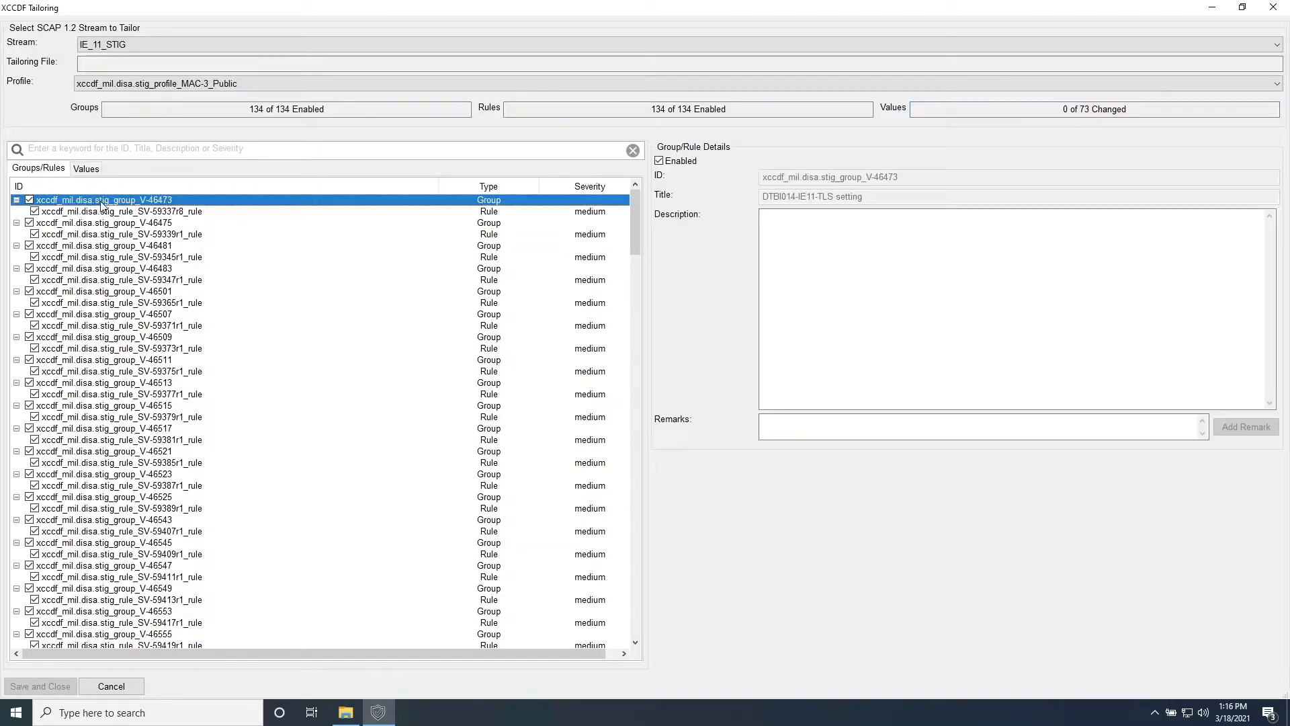
pyautogui.click(106, 211)
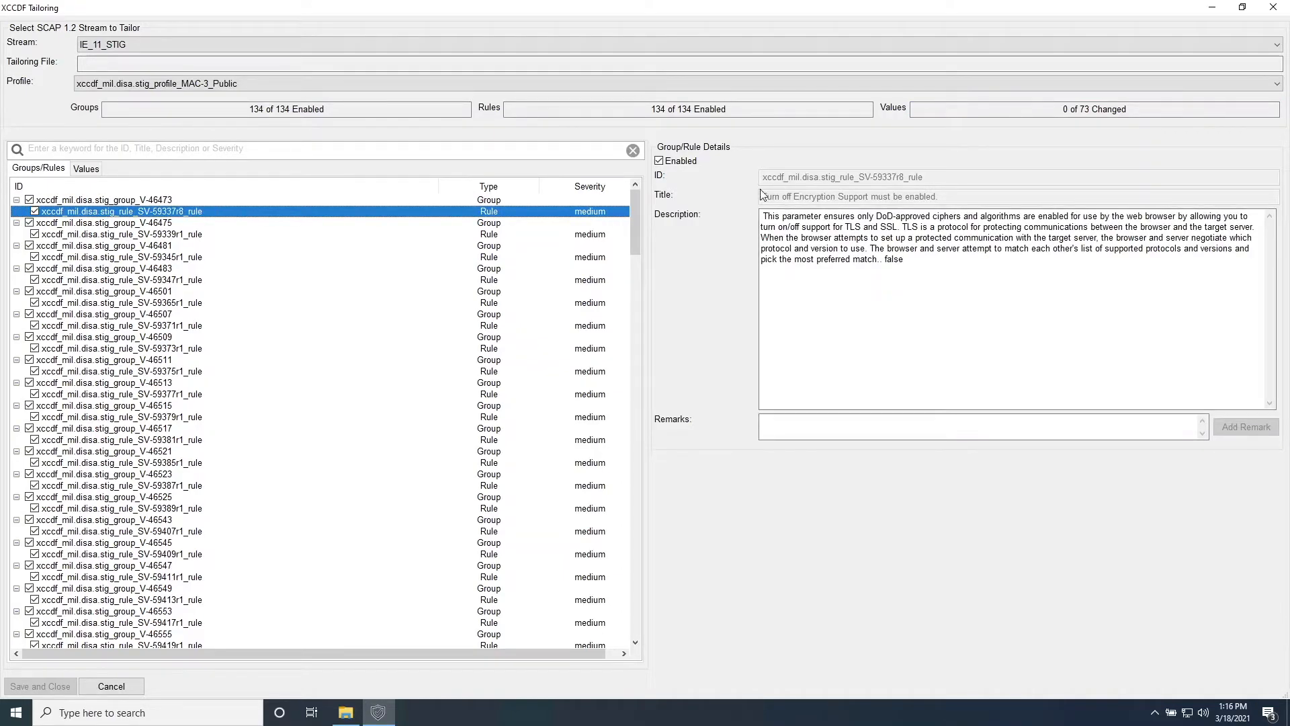
pyautogui.click(34, 211)
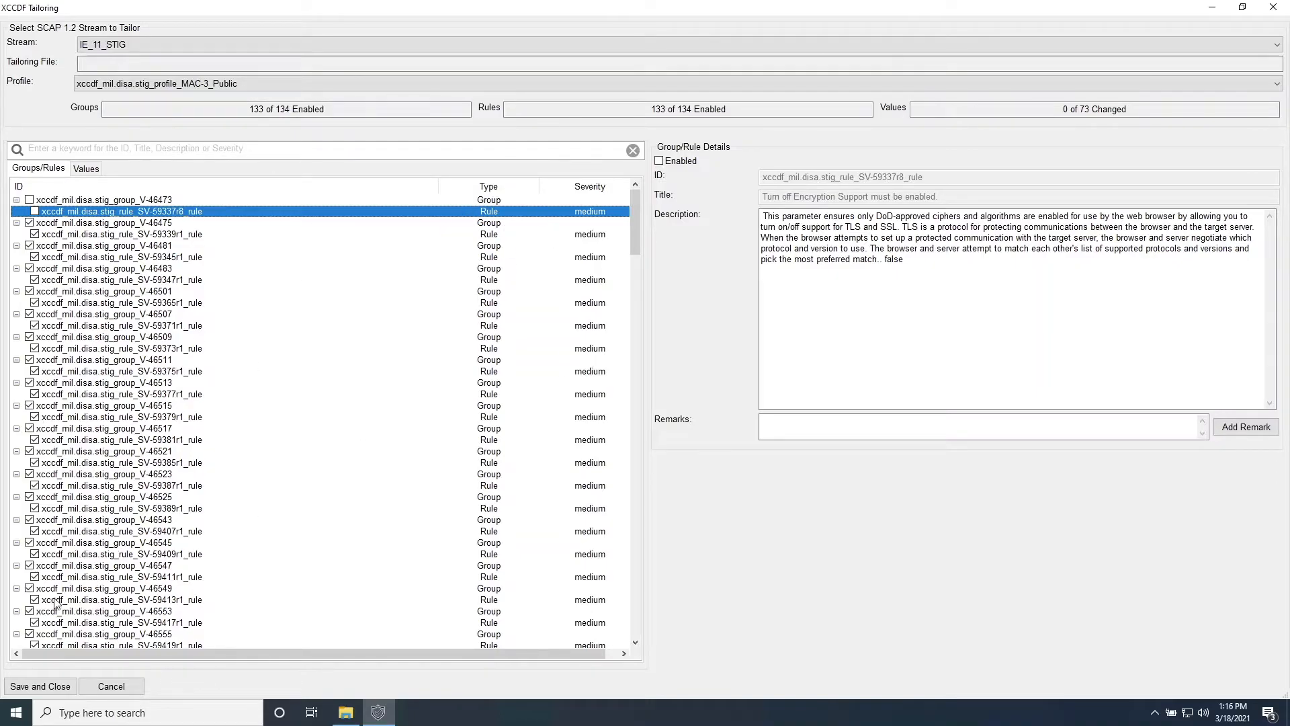
# Save the tailoring with organization NIWC, the creator's full name, notes "Disabling 1 rule", version 0.1 and status draft
pyautogui.click(58, 682)
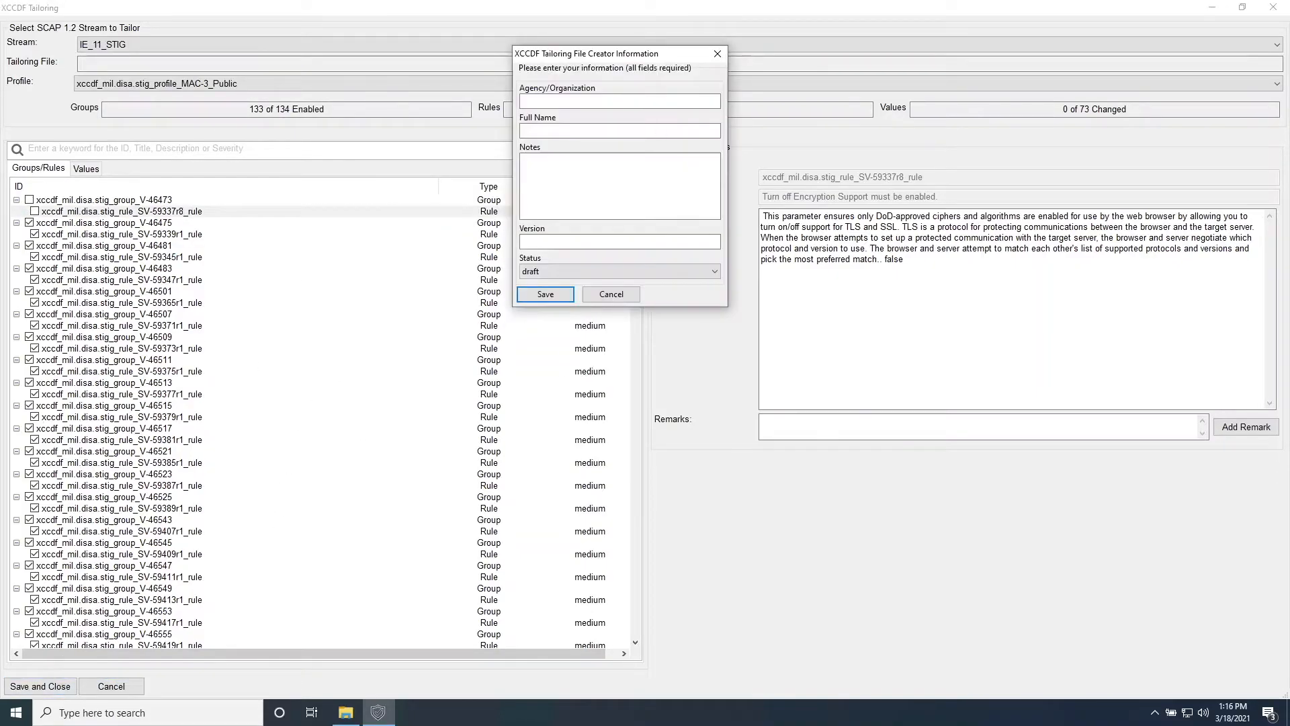
pyautogui.click(649, 102)
pyautogui.write('NIWC')
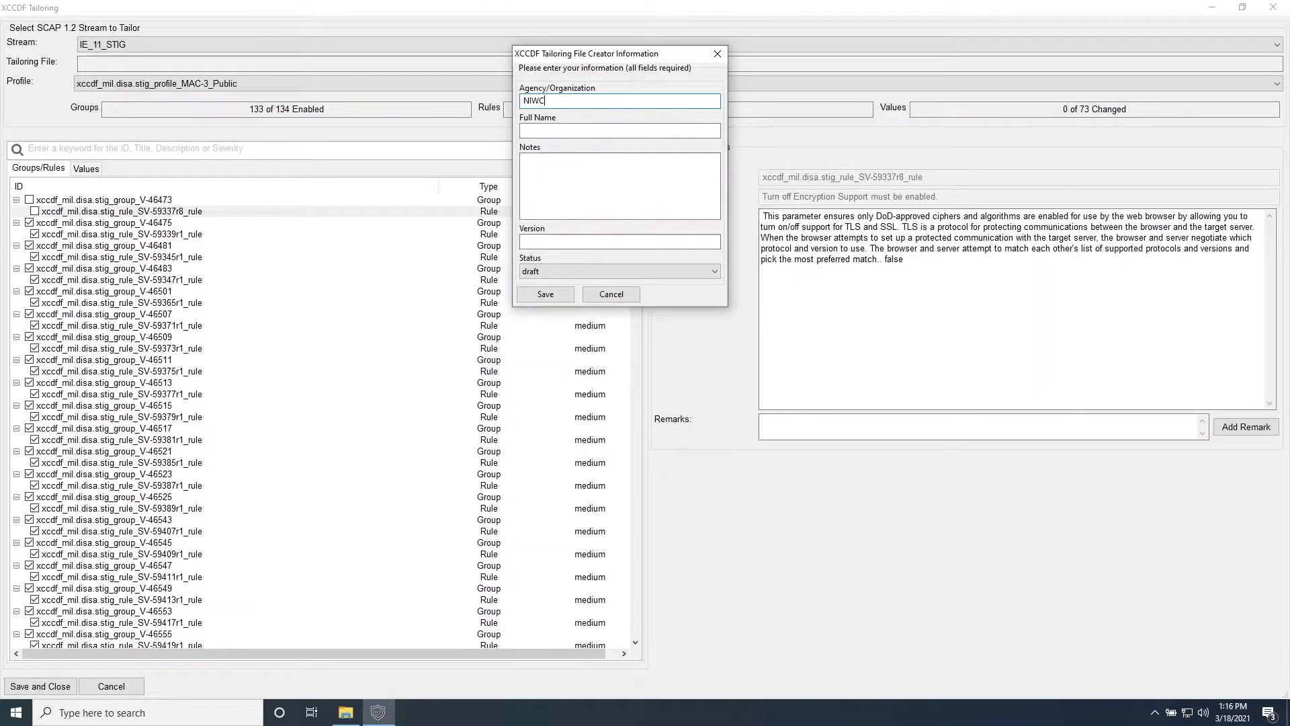
pyautogui.press('Tab')
pyautogui.write('Jack Vand')
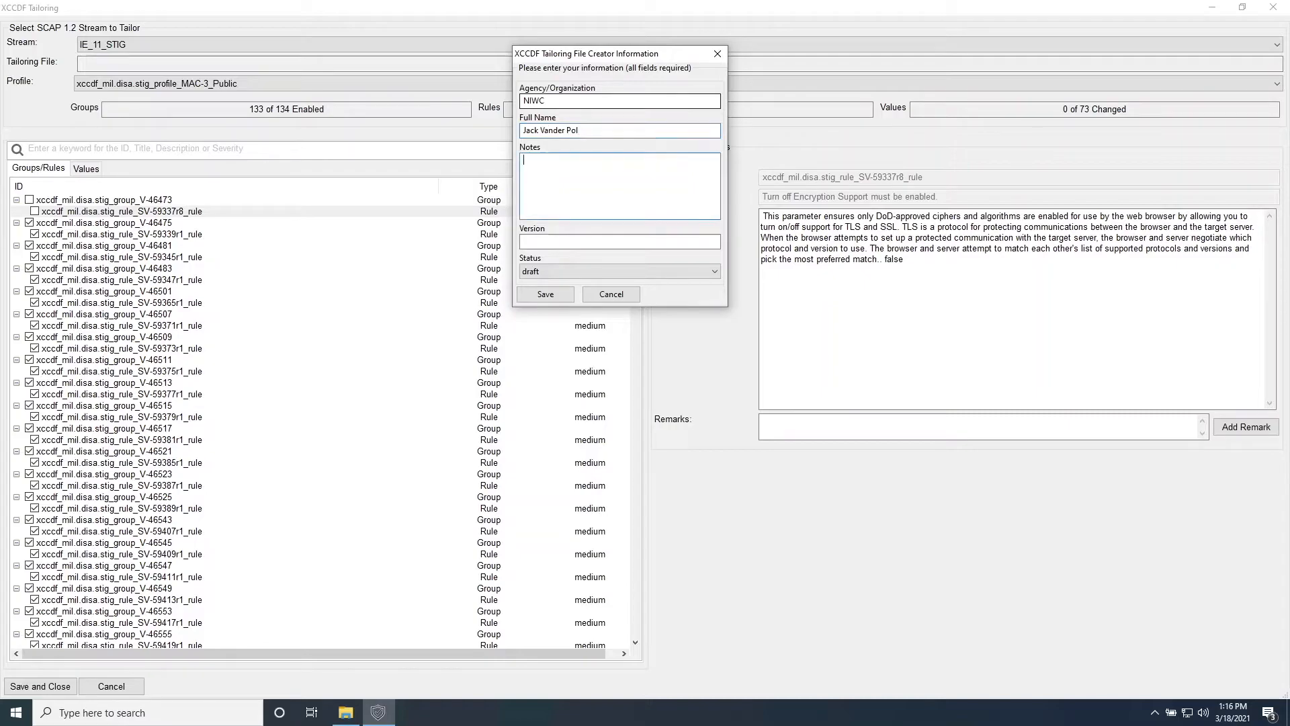
pyautogui.write('Disabling 1 rule')
pyautogui.click(674, 243)
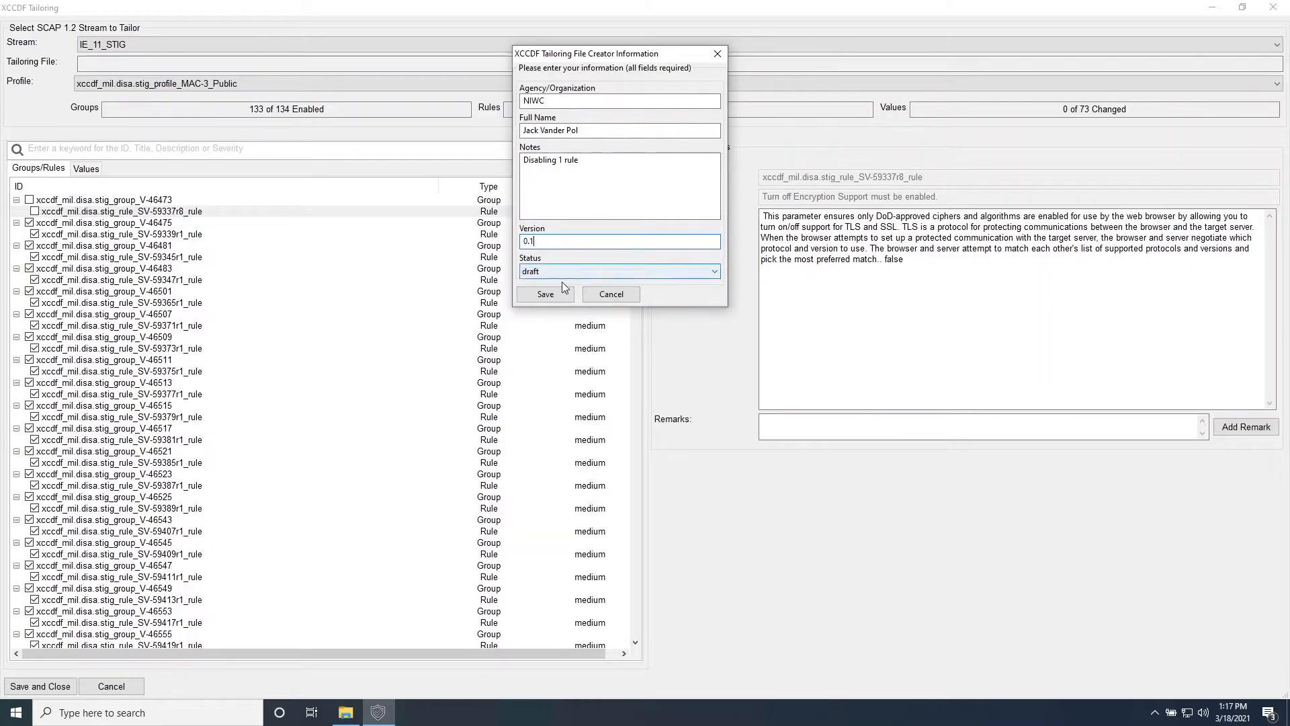
pyautogui.click(551, 299)
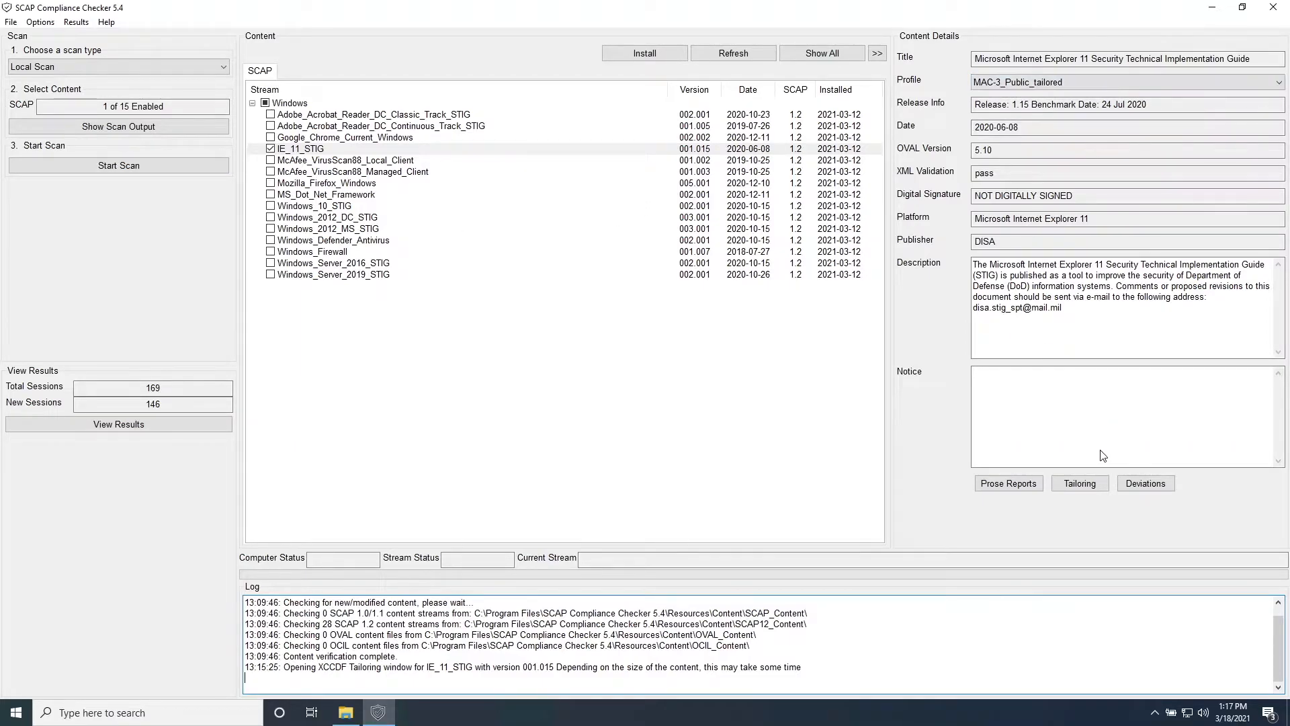
# Reopen the IE_11_STIG tailoring, search its groups and rules for "java", and clear the search
pyautogui.click(1080, 483)
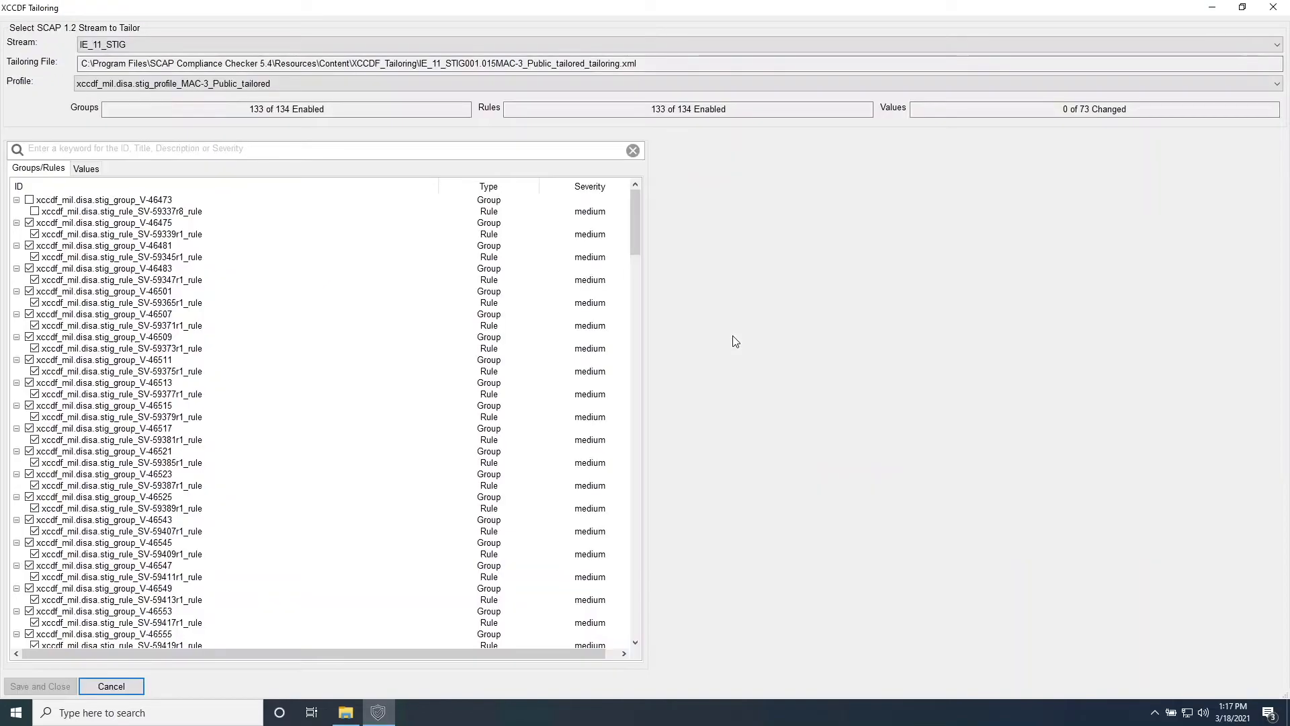
pyautogui.click(143, 149)
pyautogui.write('java')
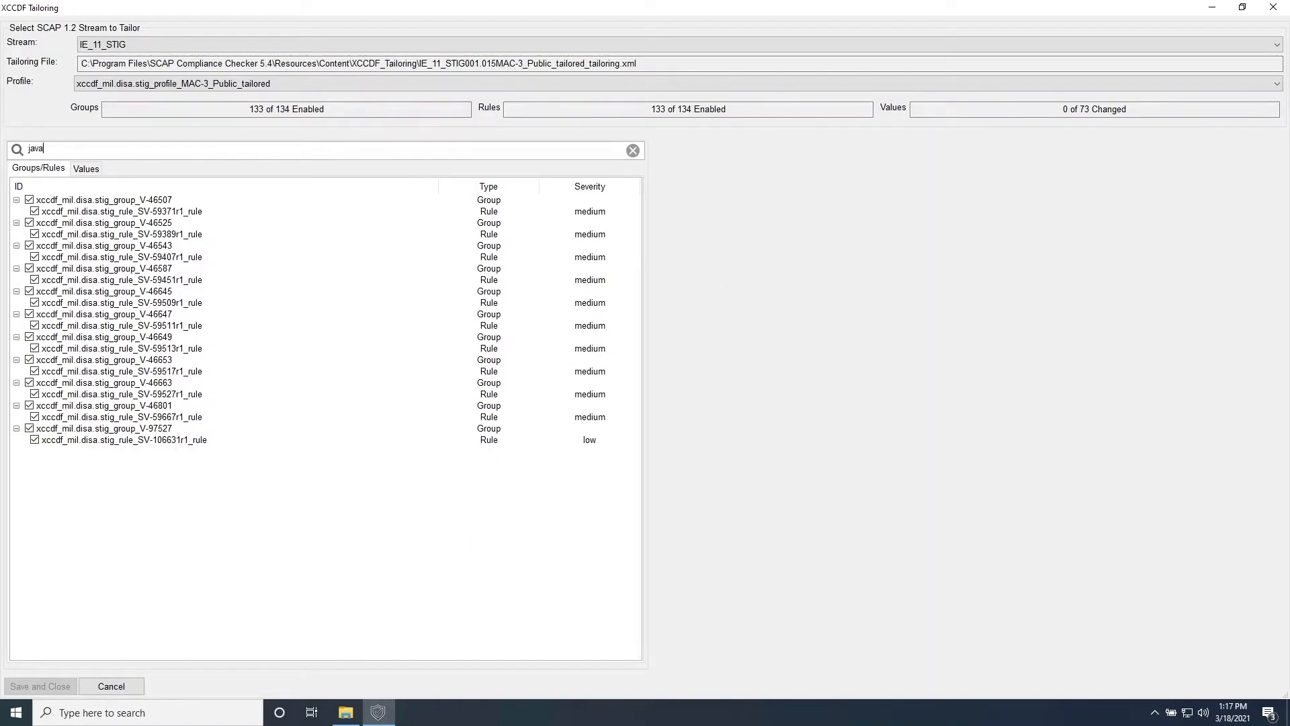
pyautogui.press('BackSpace')
pyautogui.press('BackSpace')
pyautogui.press('BackSpace')
pyautogui.press('BackSpace')
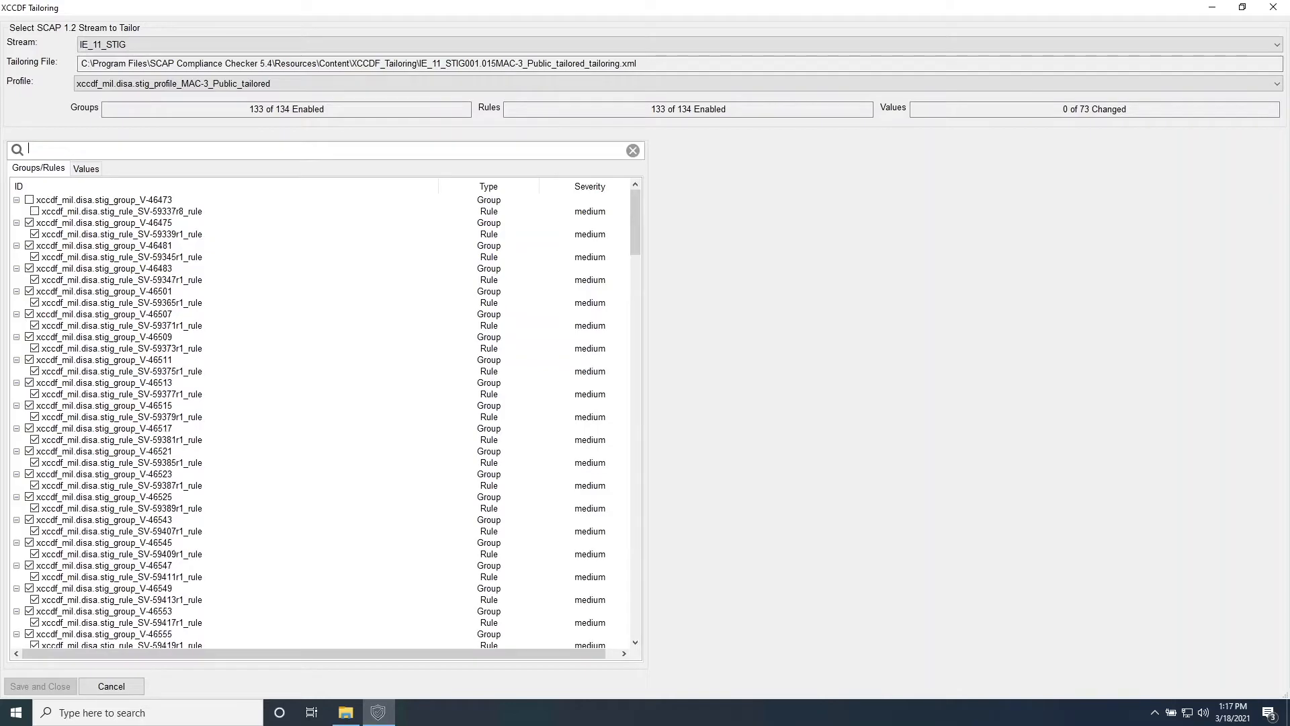
pyautogui.click(633, 151)
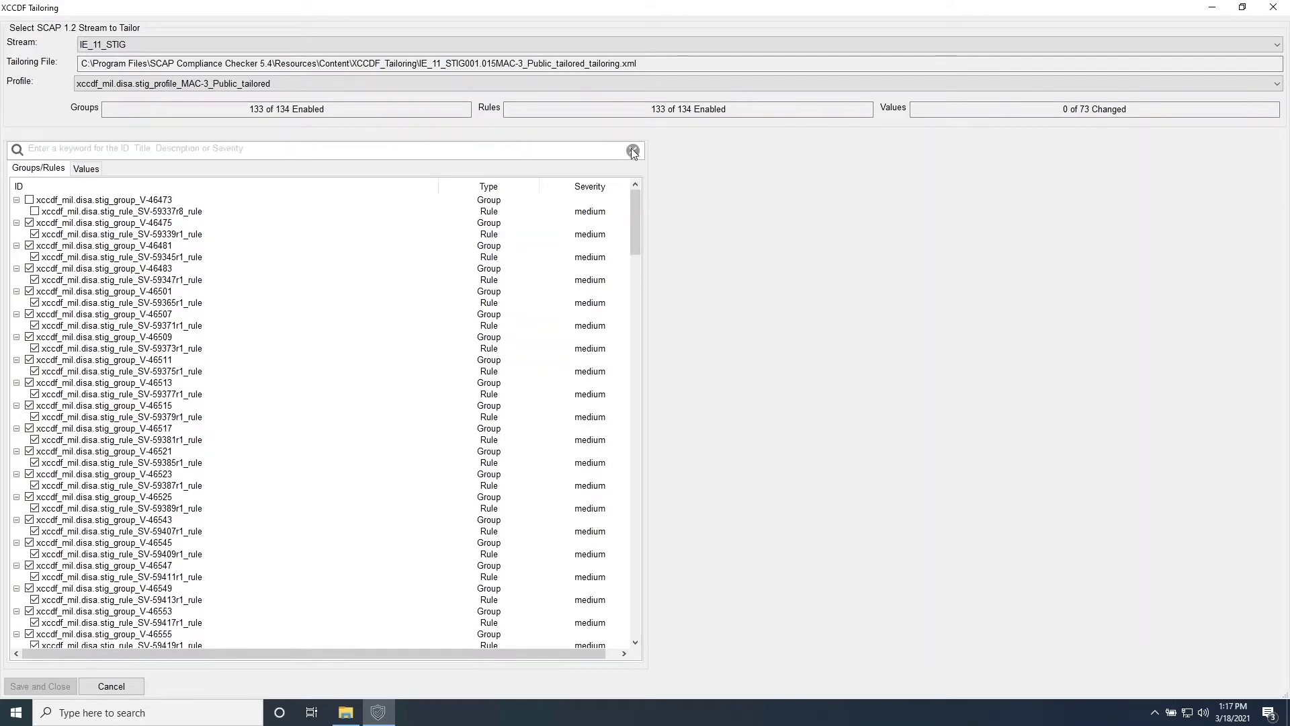
# Disable all groups and rules, and enable only those matching the keyword "java"
pyautogui.click(339, 257)
pyautogui.rightClick(337, 261)
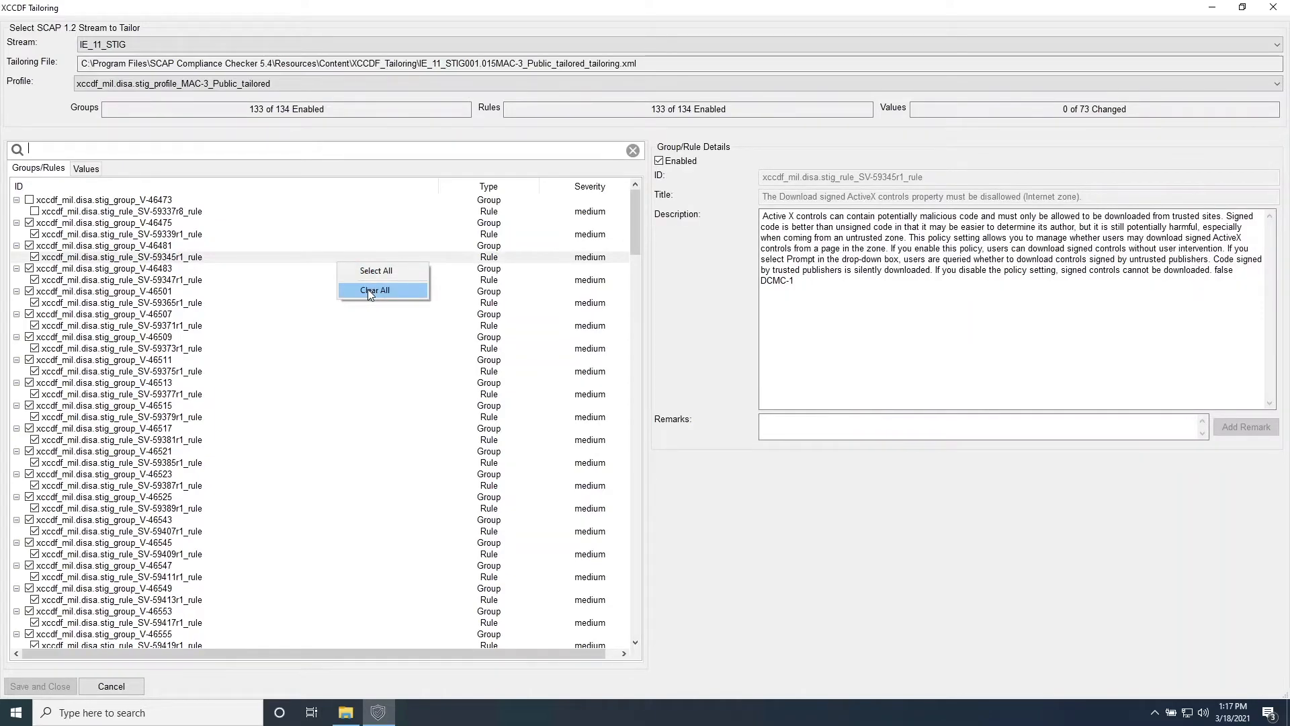
pyautogui.click(370, 291)
pyautogui.write('java')
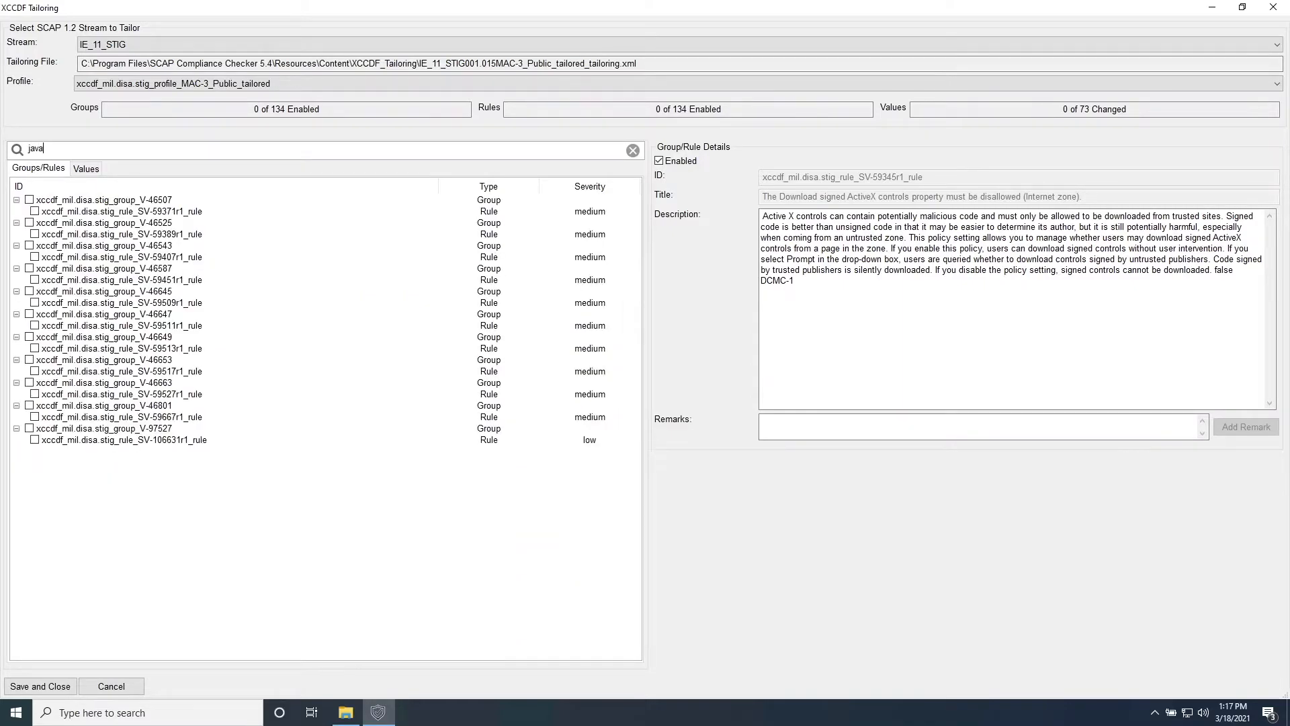
pyautogui.rightClick(193, 315)
pyautogui.click(203, 329)
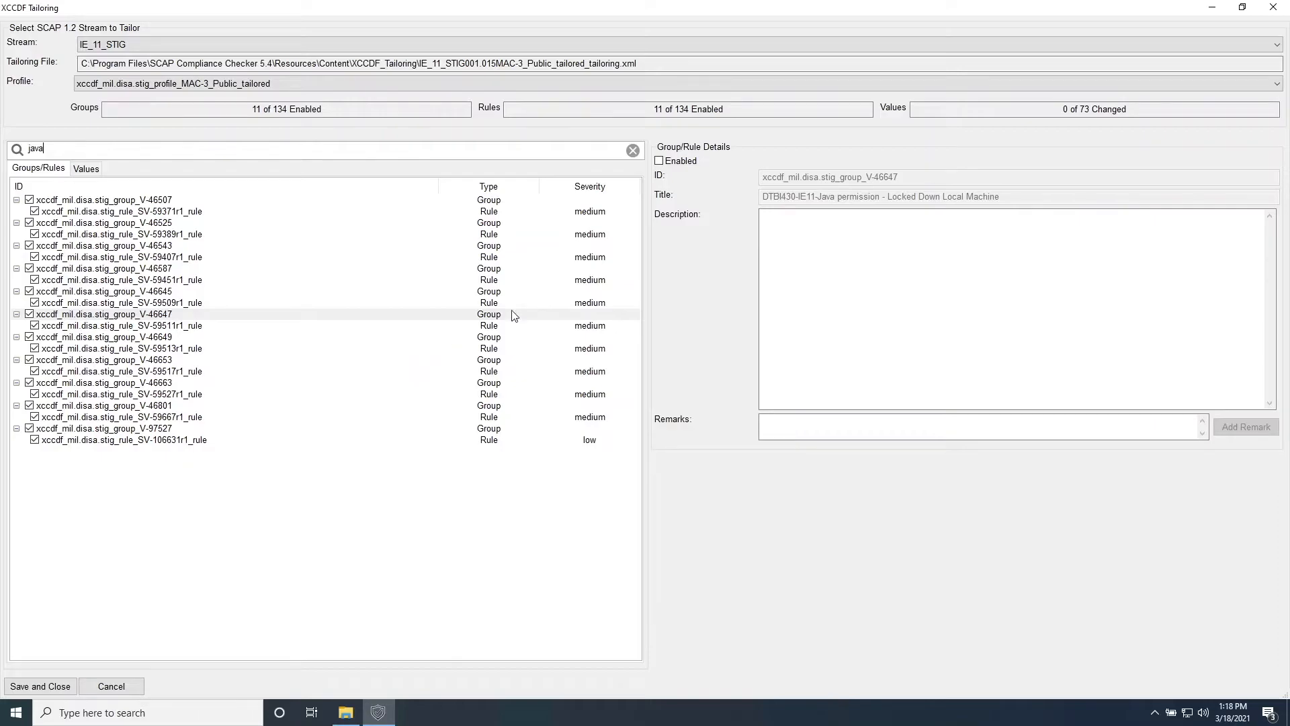
# Refine the value JavaPermissions_LockedDownIntranetZone_LocalComputer_var to enabled:high-safety (65536)
pyautogui.click(87, 168)
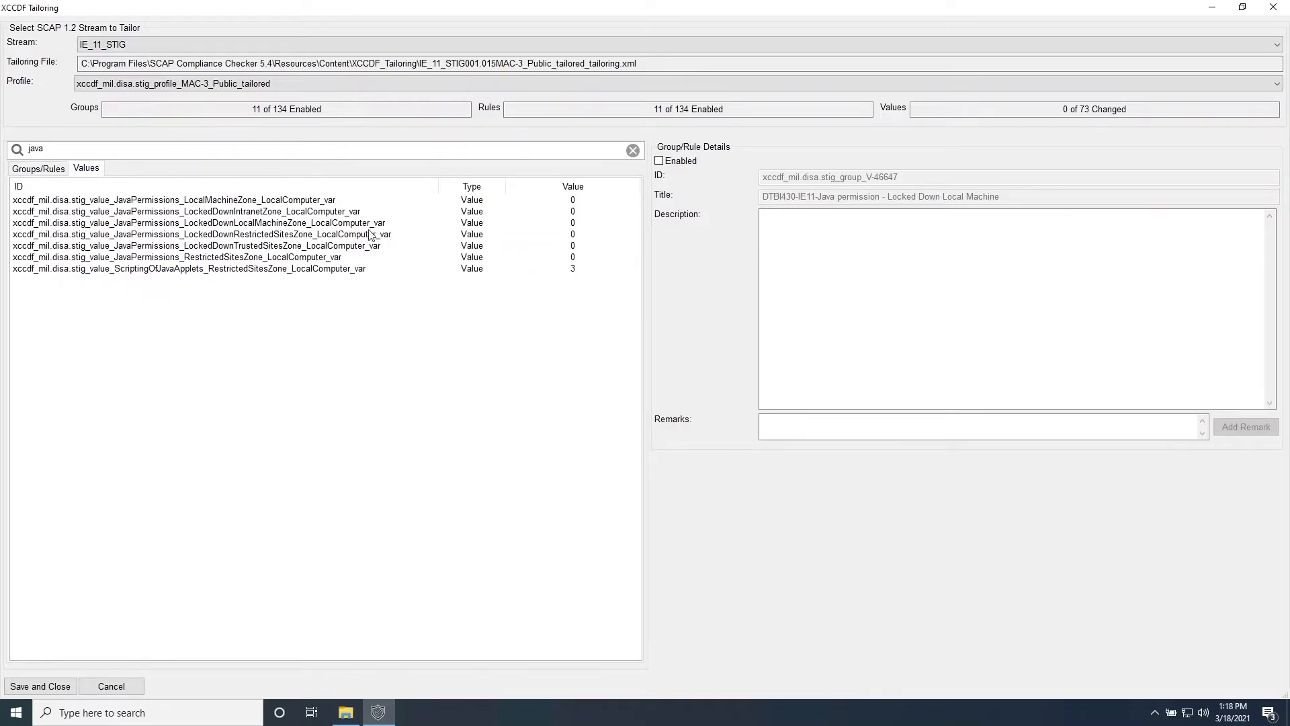
pyautogui.click(320, 213)
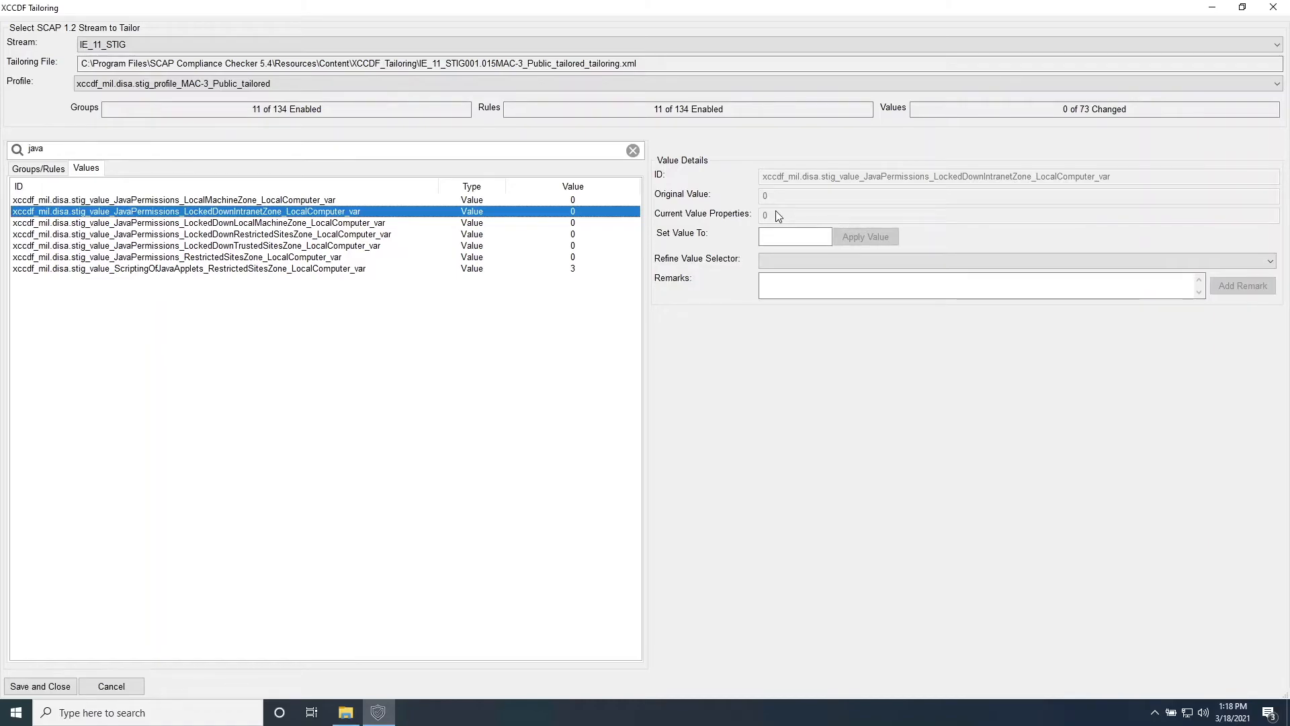
pyautogui.click(790, 261)
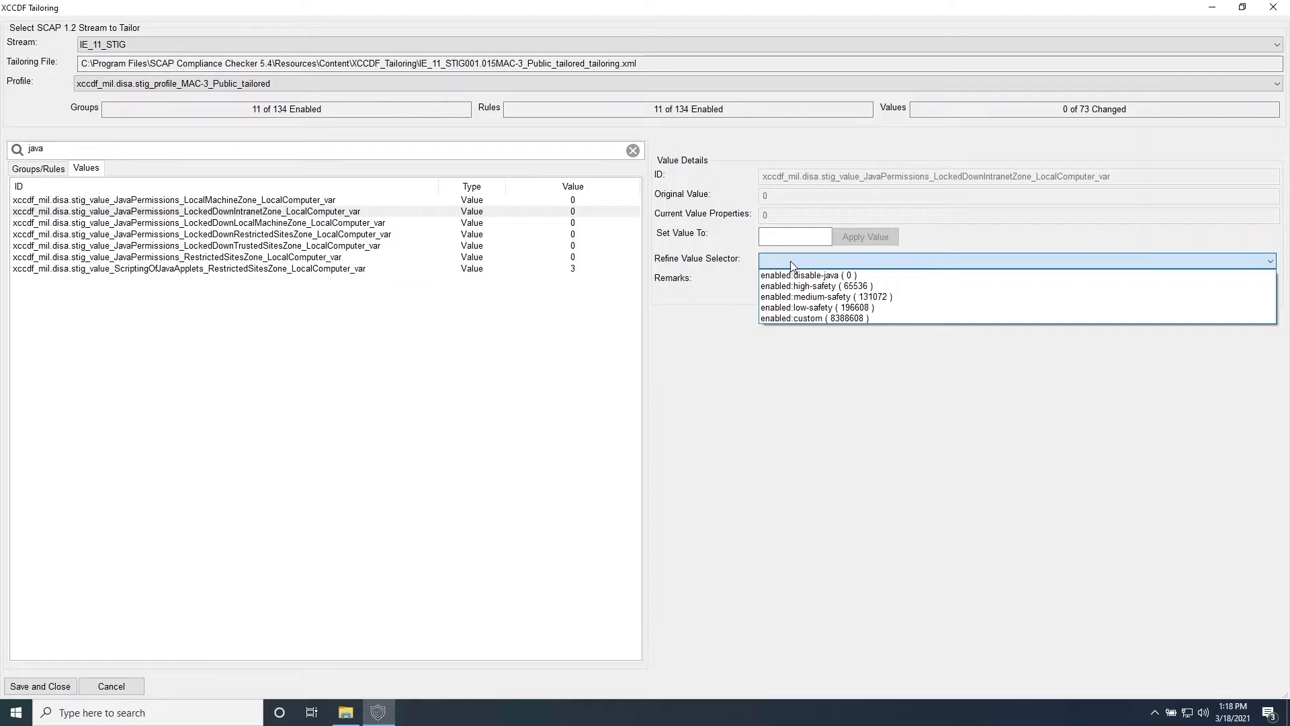
pyautogui.click(835, 288)
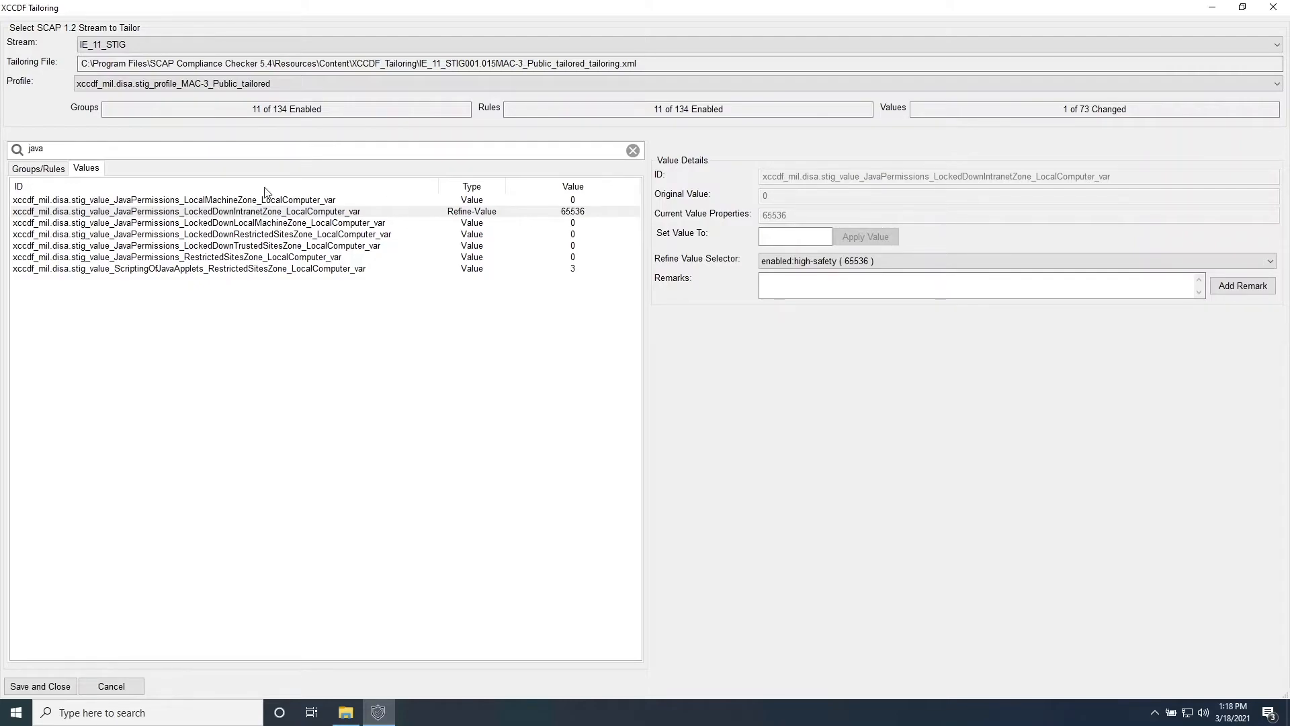
# Clear the "java" filter on the groups and rules, and save the tailoring as version 0.2
pyautogui.click(55, 169)
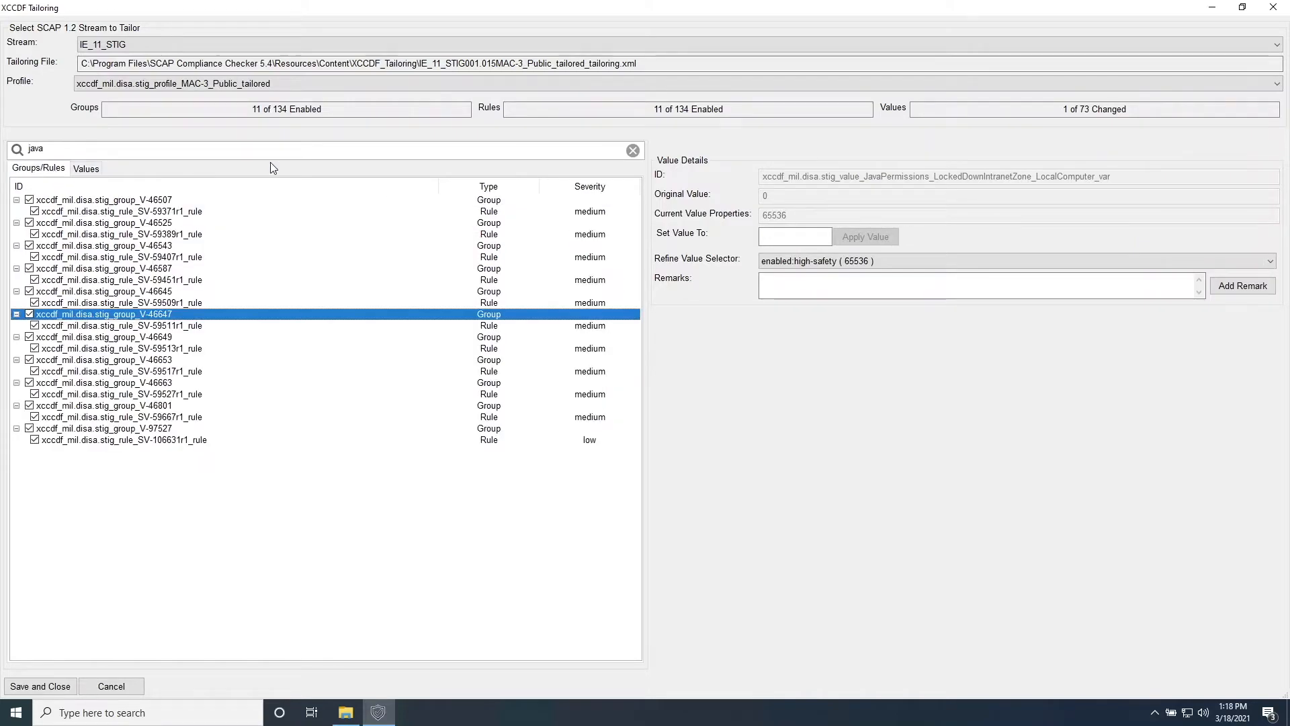
pyautogui.click(632, 149)
pyautogui.click(45, 692)
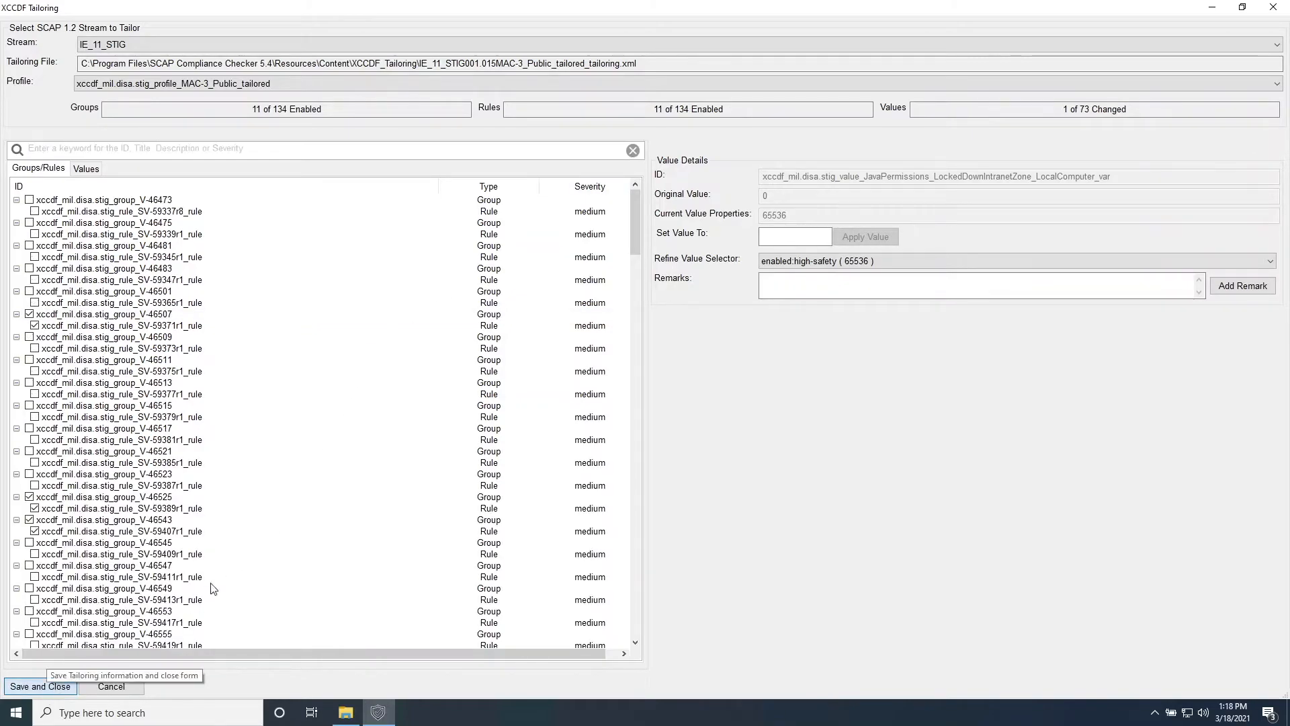
pyautogui.click(547, 241)
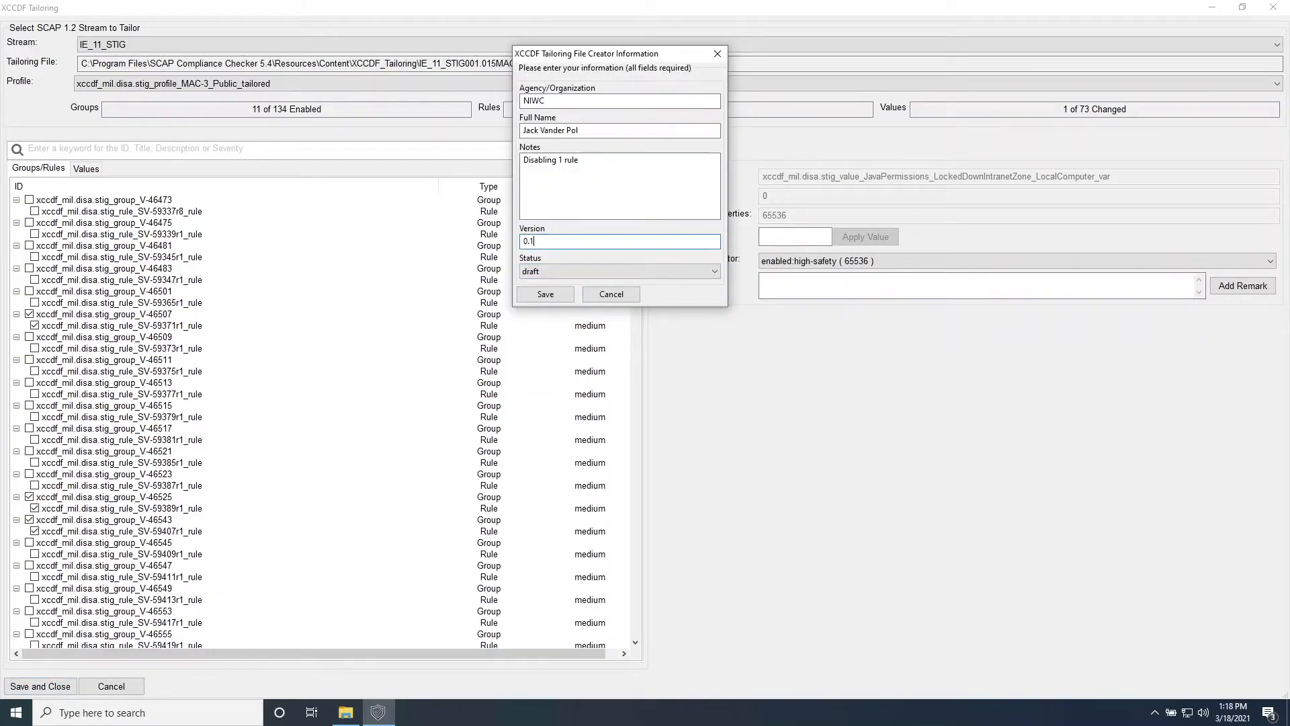
pyautogui.press('BackSpace')
pyautogui.write('2')
pyautogui.click(544, 294)
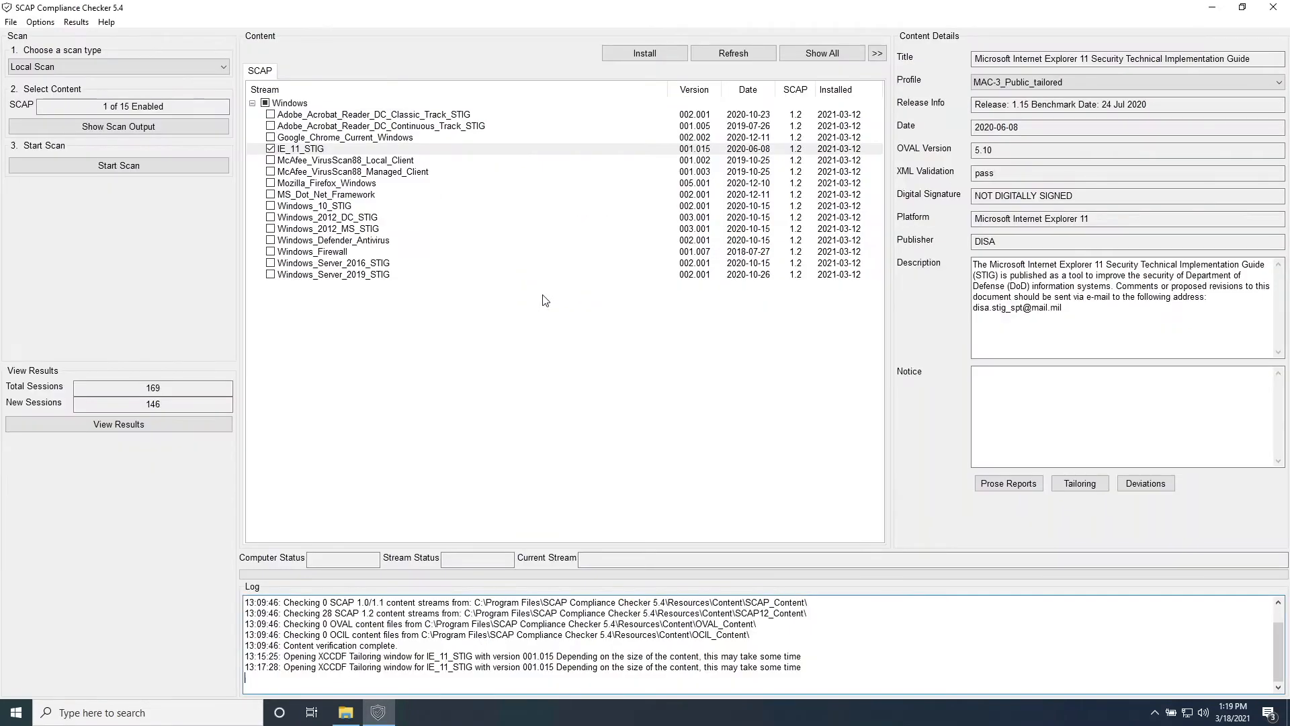
# Run the local scan with the tailored profile and open the All Settings report from its results
pyautogui.click(98, 170)
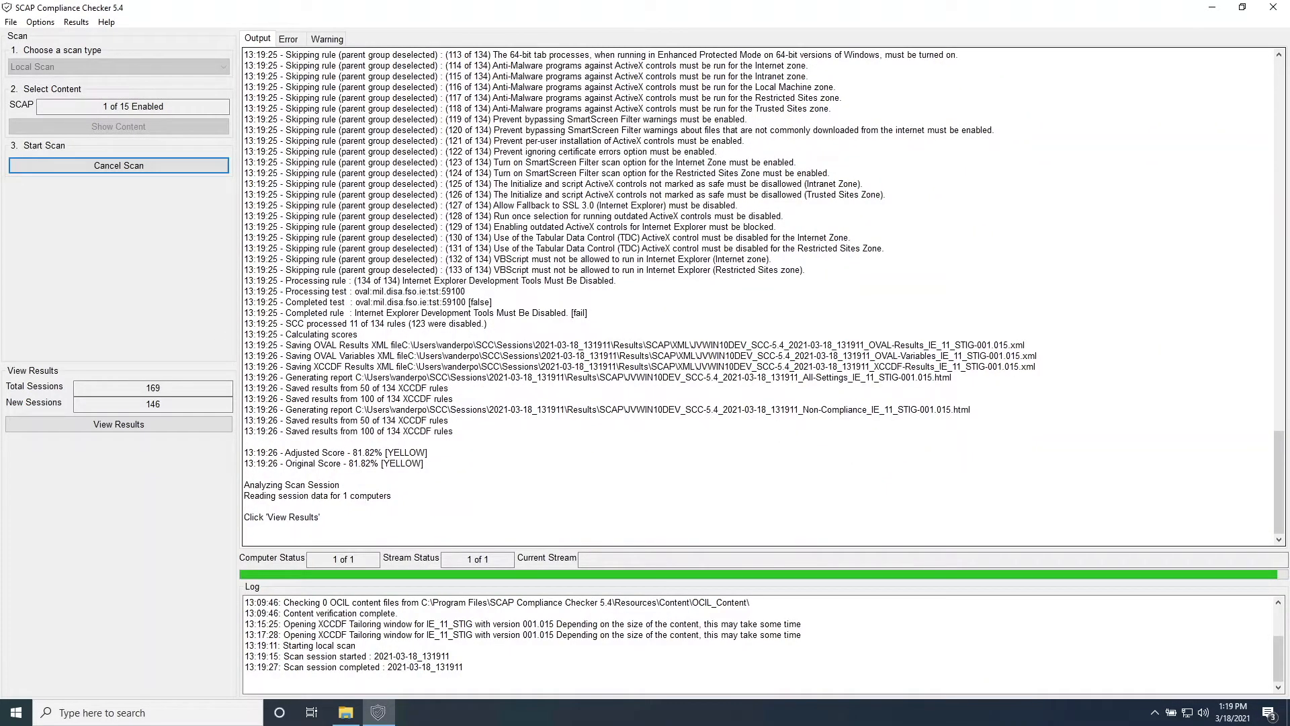
pyautogui.click(175, 426)
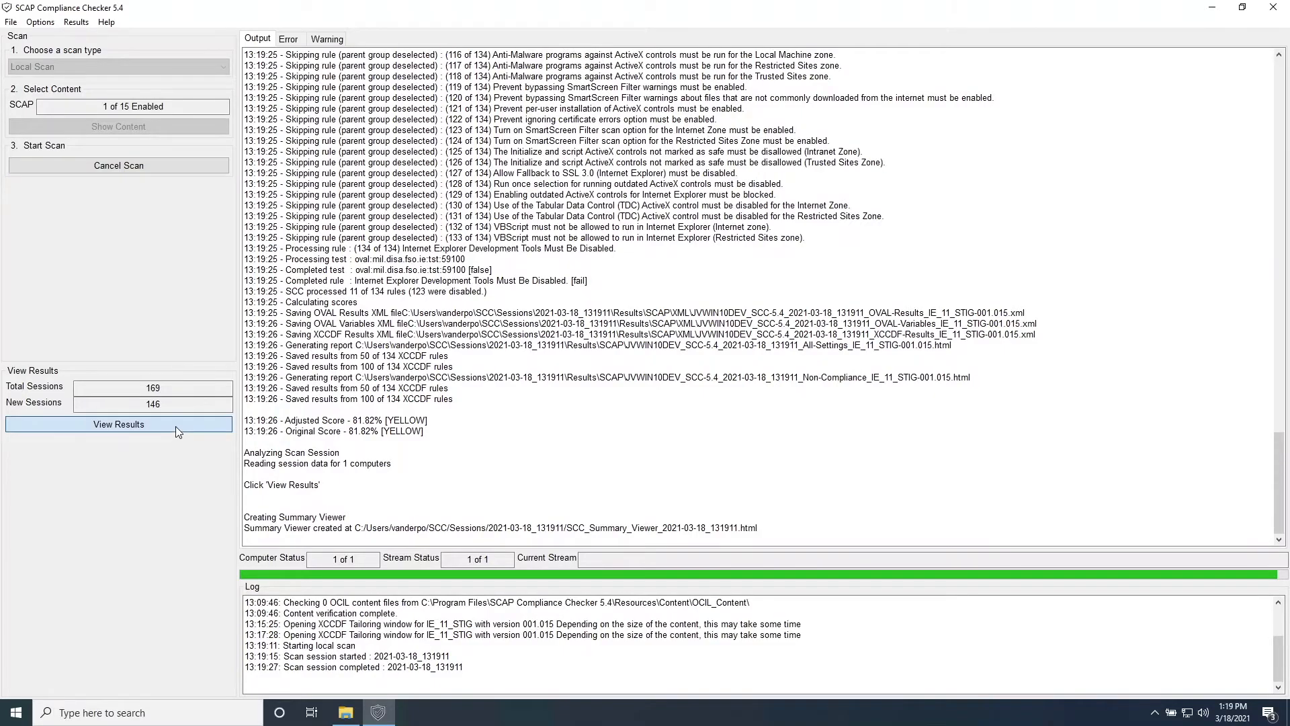
pyautogui.click(600, 320)
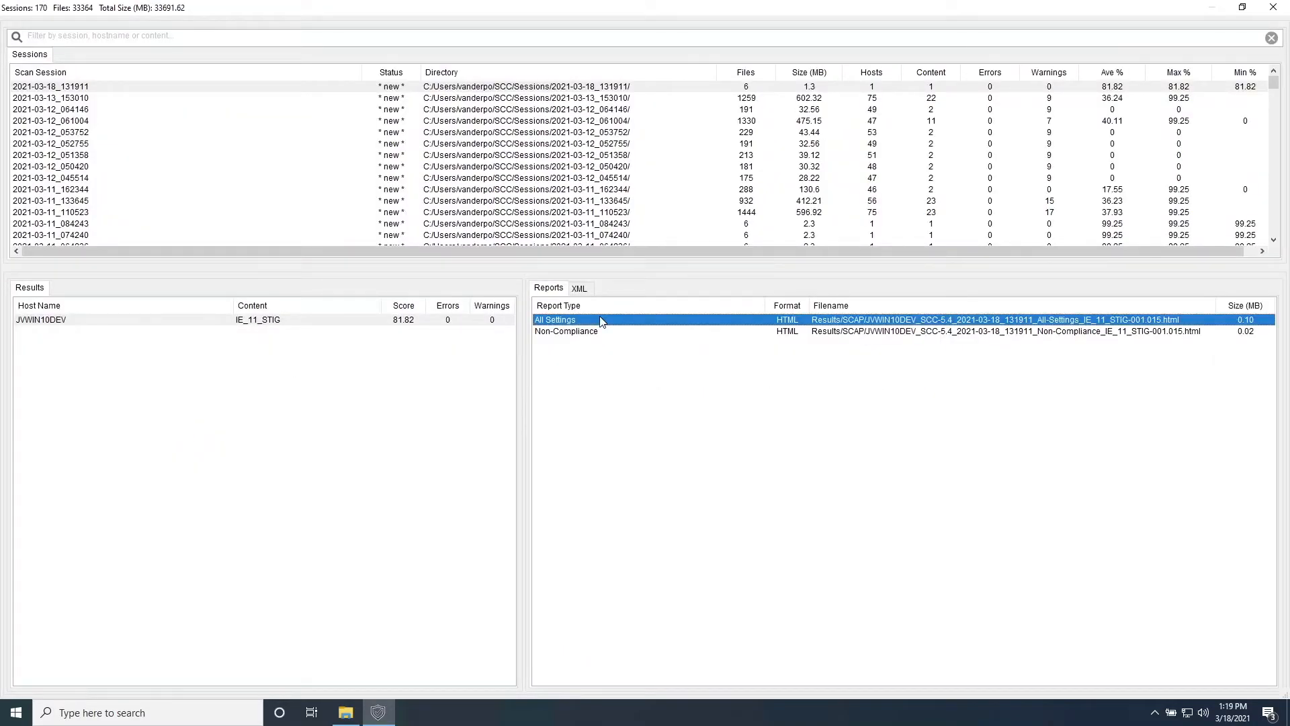
pyautogui.doubleClick(613, 321)
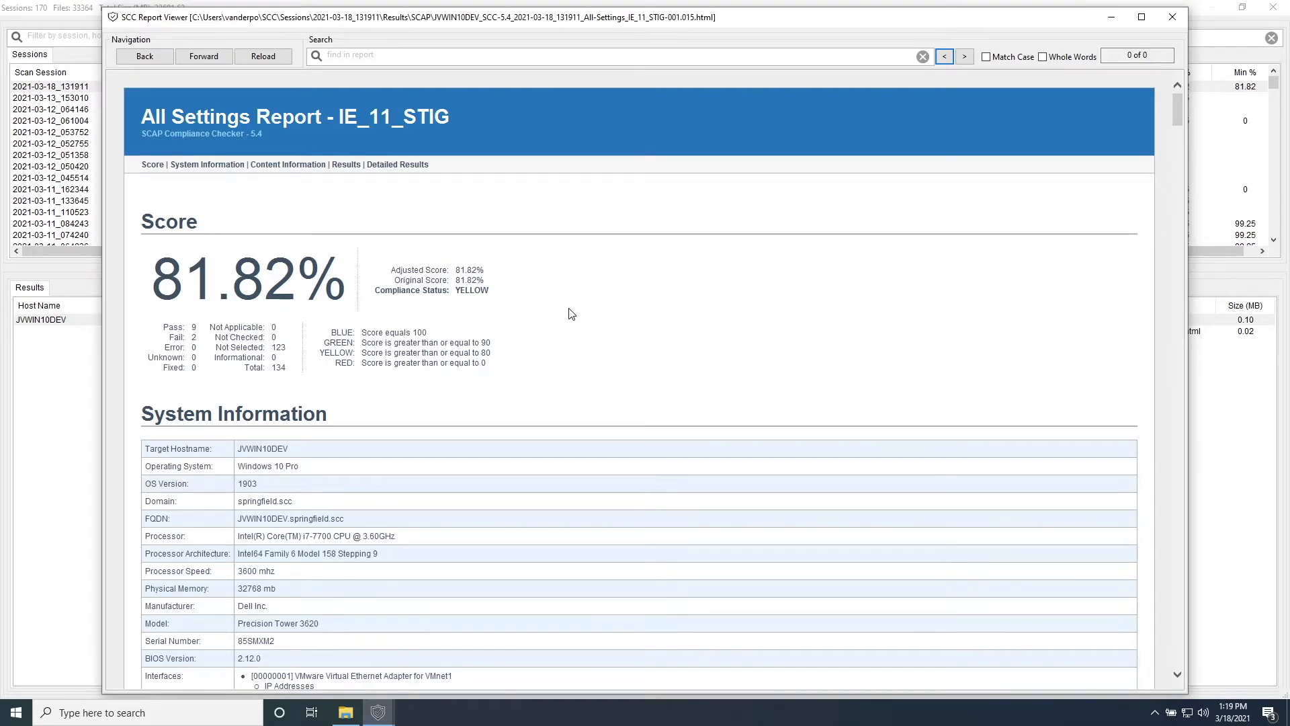
# Examine the report's pass, fail and not-selected rule counts, and the tailored profile details under Content Information
pyautogui.doubleClick(193, 328)
pyautogui.click(194, 336)
pyautogui.doubleClick(194, 337)
pyautogui.moveTo(287, 348); pyautogui.dragTo(272, 347)
pyautogui.click(343, 360)
pyautogui.scroll(-10, 501, 484)
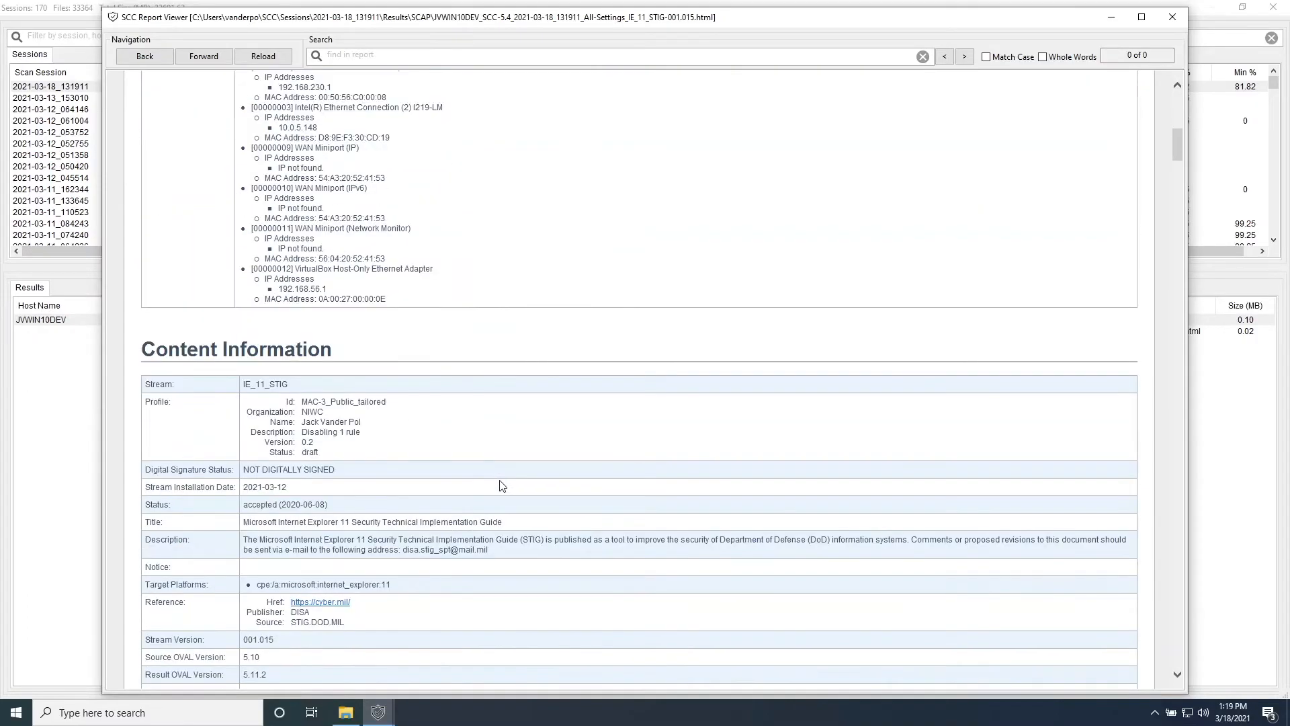
pyautogui.scroll(-3, 502, 484)
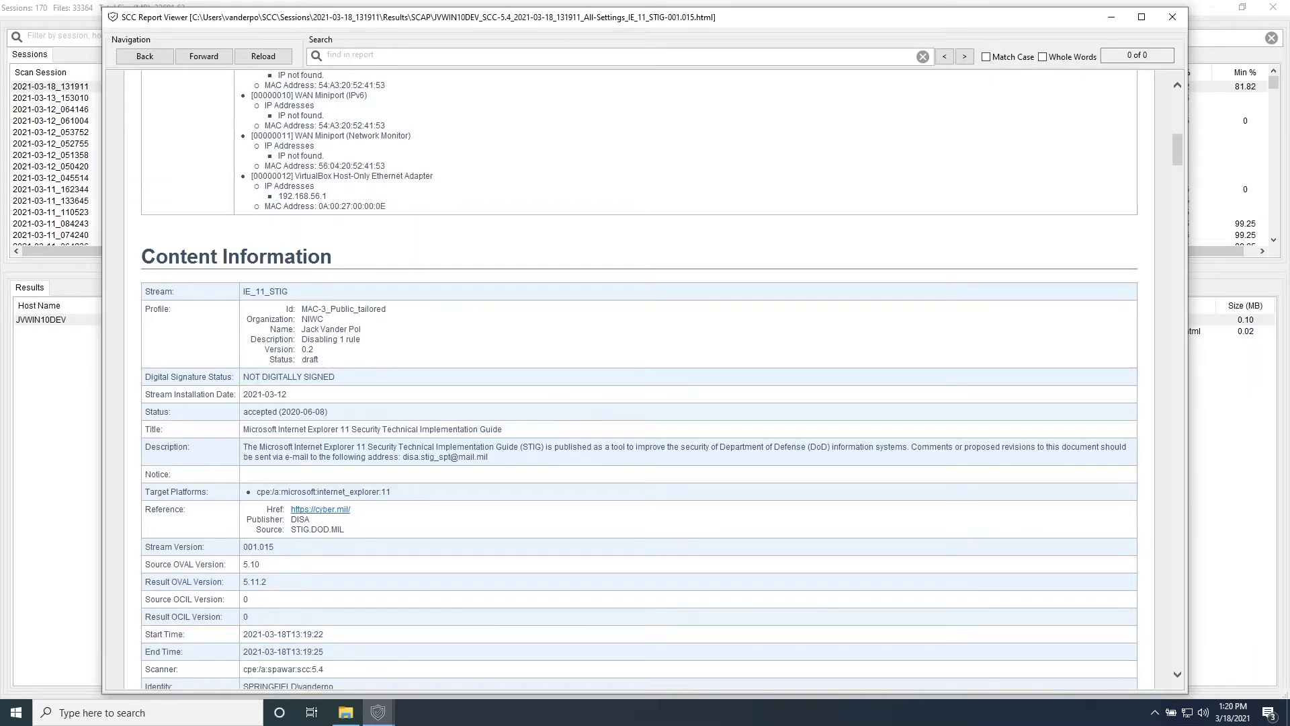
pyautogui.moveTo(387, 309); pyautogui.dragTo(354, 309)
# Compare the required and collected values for the Locked Down Intranet zone Java permissions rule, and close the report and the results viewer
pyautogui.scroll(-20, 613, 345)
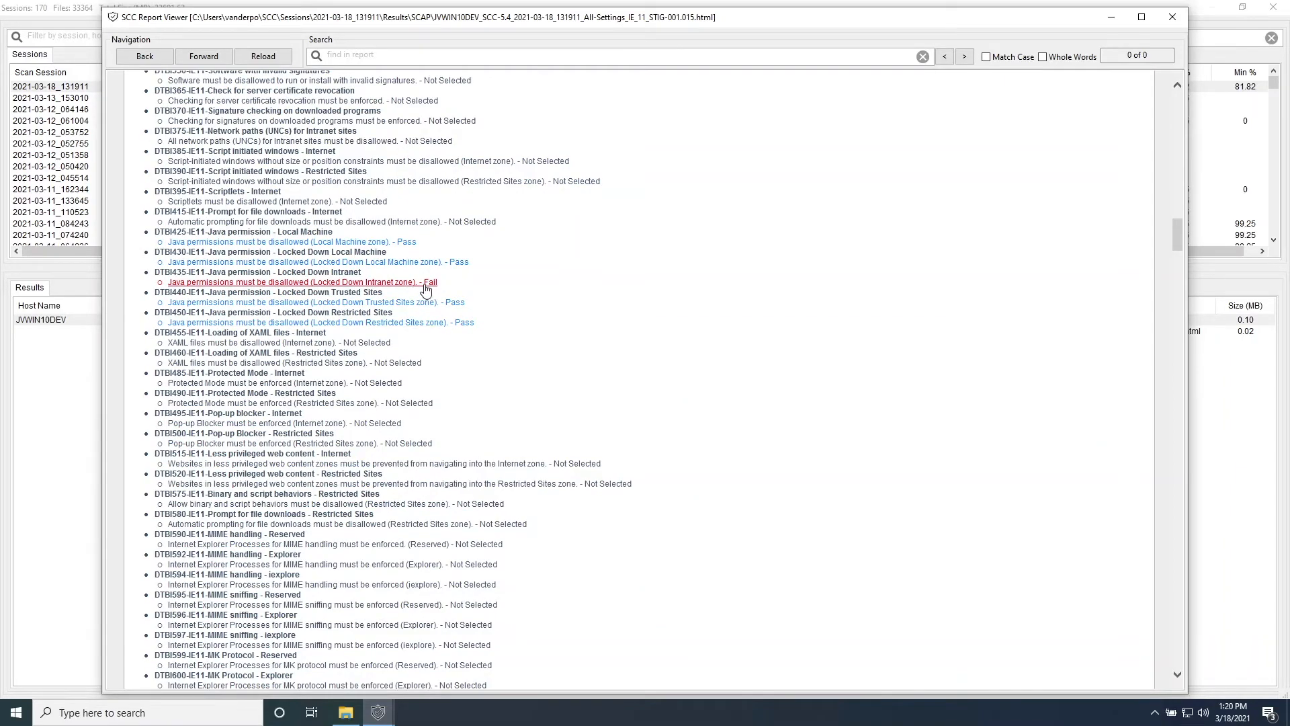
pyautogui.click(426, 283)
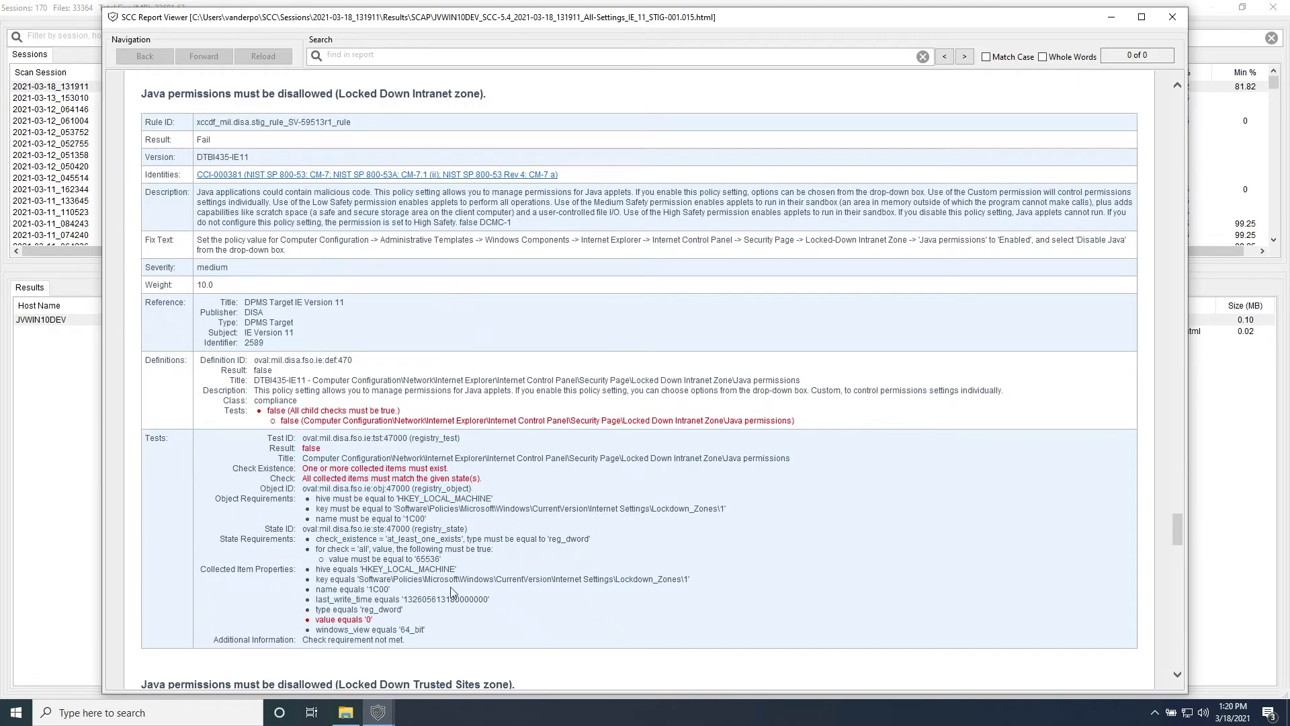
pyautogui.doubleClick(427, 560)
pyautogui.click(371, 621)
pyautogui.moveTo(373, 619); pyautogui.dragTo(314, 618)
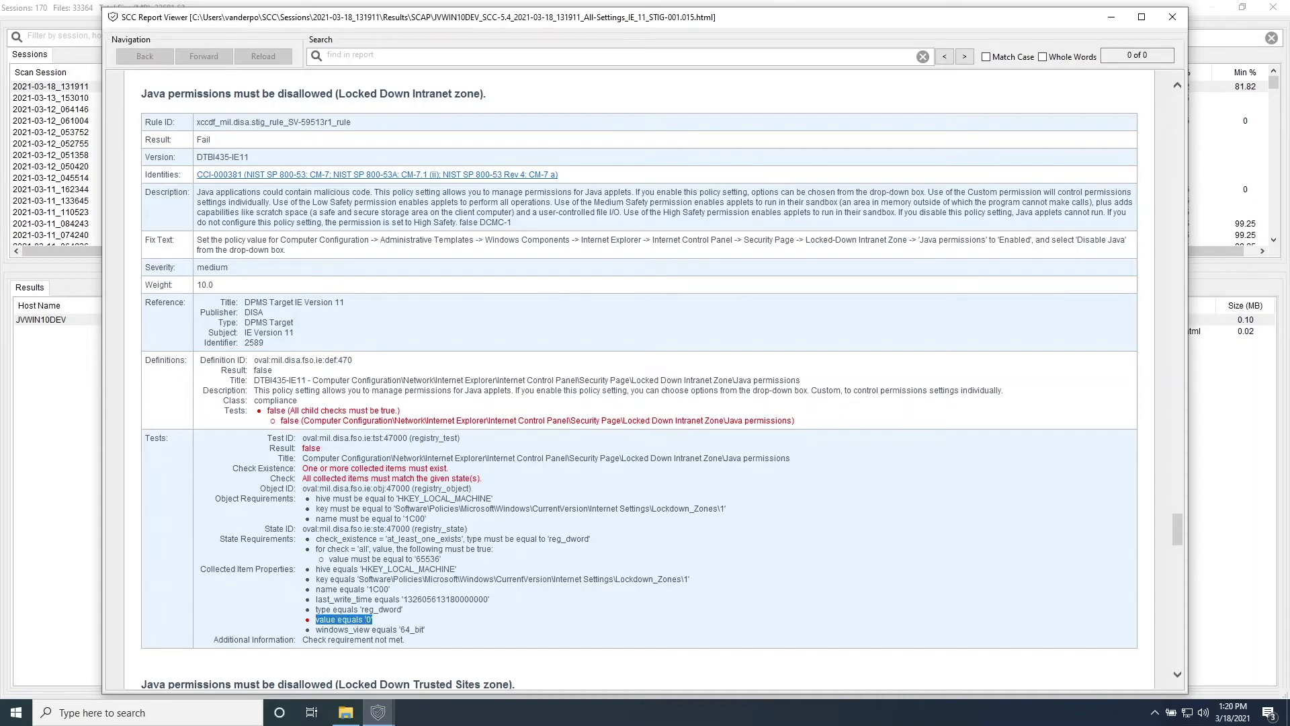
pyautogui.click(395, 624)
pyautogui.click(1173, 22)
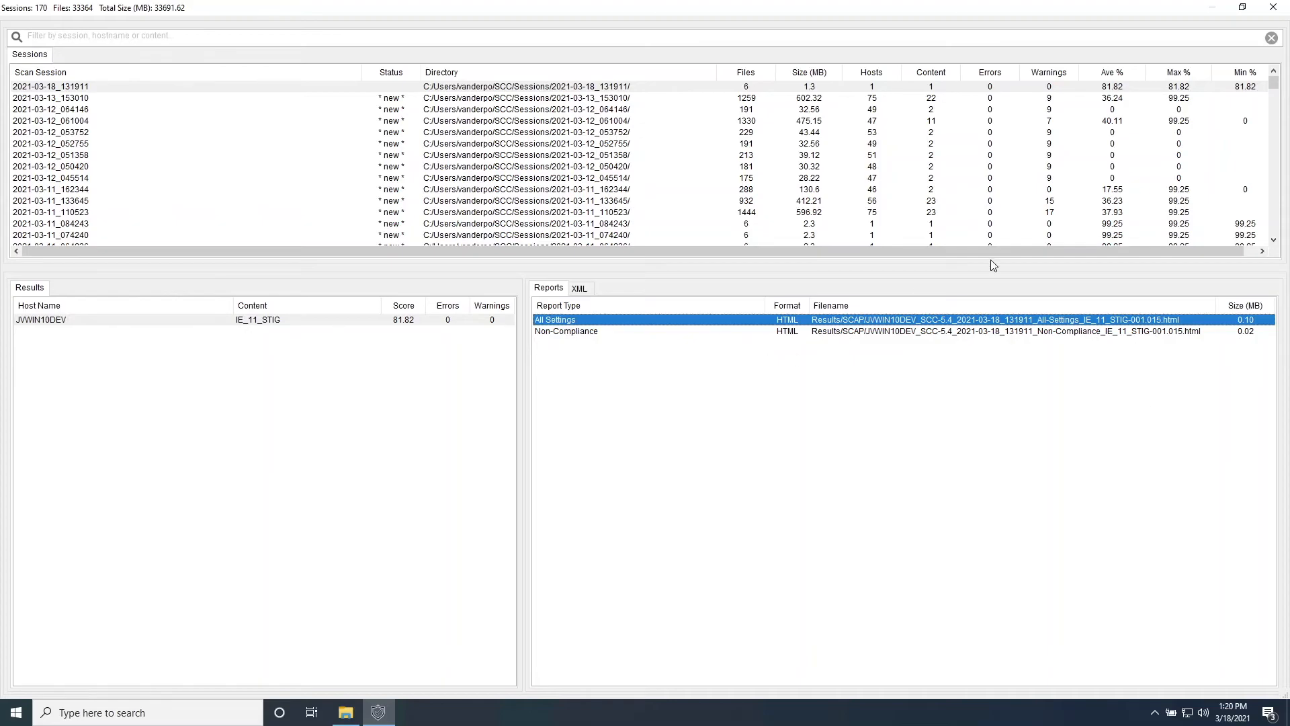
pyautogui.click(1276, 9)
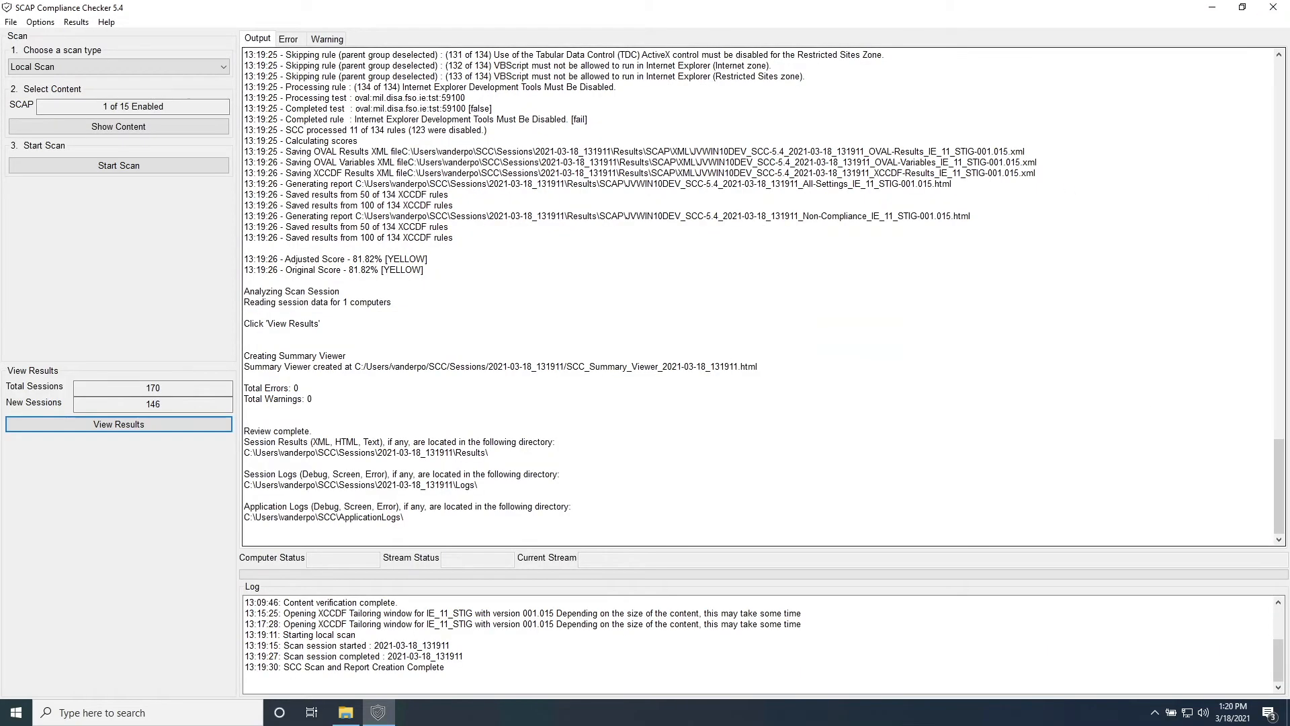